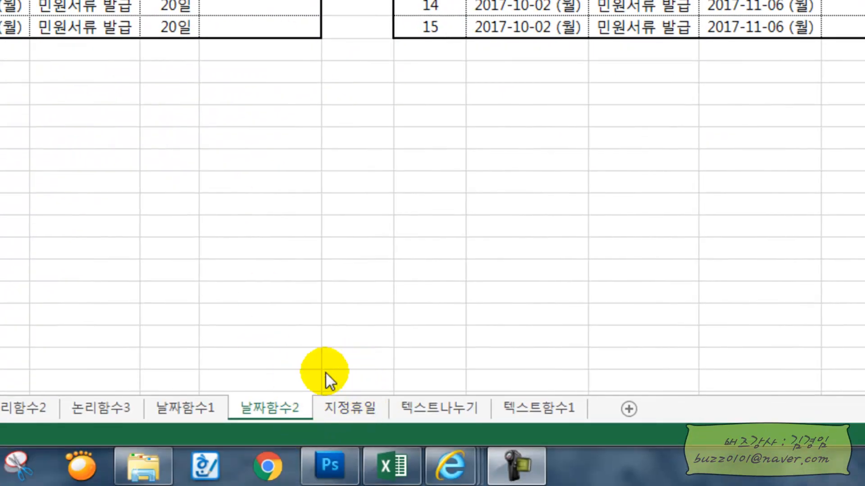
- On the 지정휴일 sheet, define the name 지정휴일 for the holiday dates in A2:A18
click(357, 407)
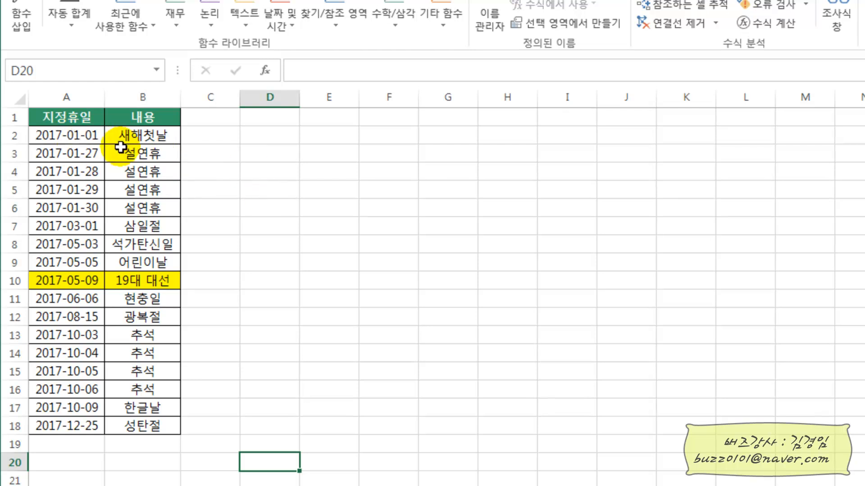
mouse_move(45, 135)
mouse_down()
mouse_move(60, 208)
mouse_move(66, 423)
mouse_up()
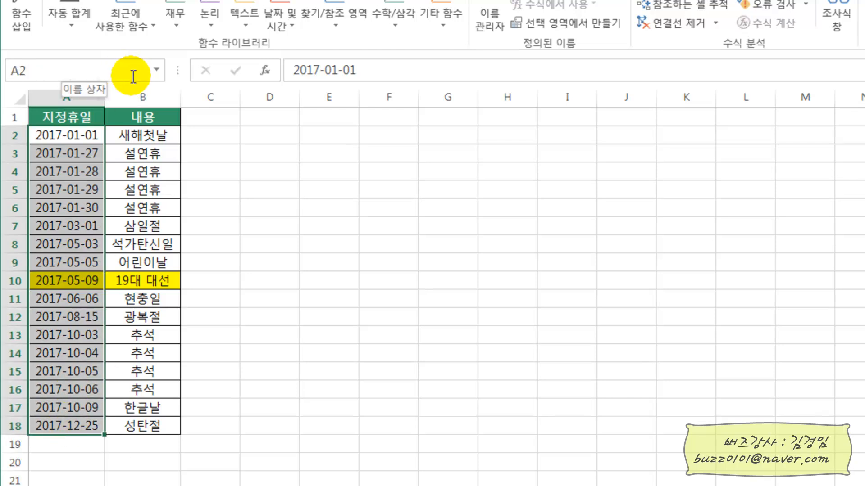
click(63, 70)
text(ㅈㅣ정휴일)
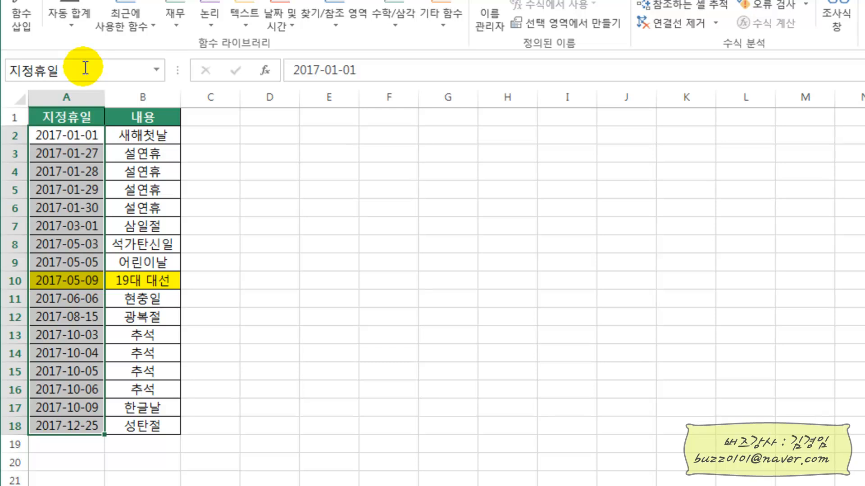
key(Return)
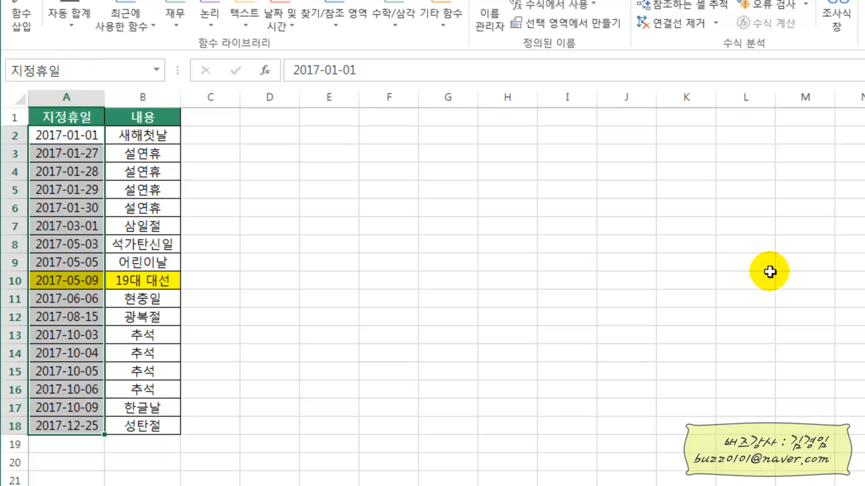
- Check the defined name 지정휴일 by reselecting A2:A18 and by jumping to the range through its name
click(298, 188)
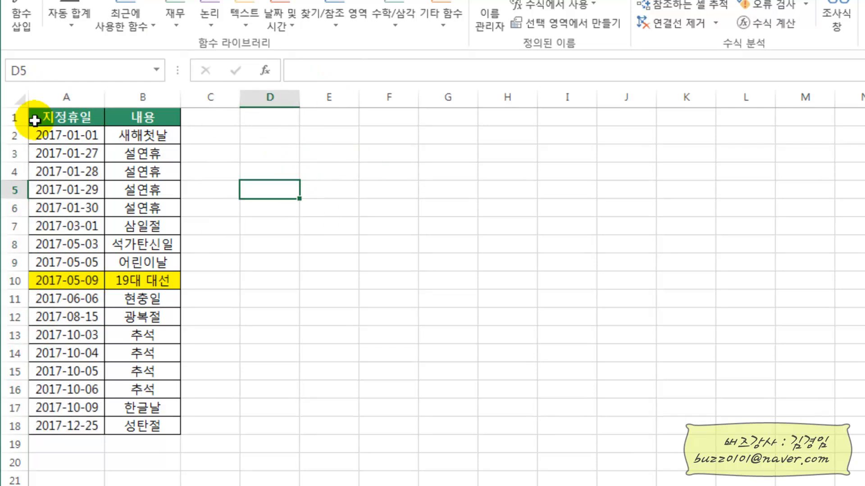
drag(73, 131, 59, 425)
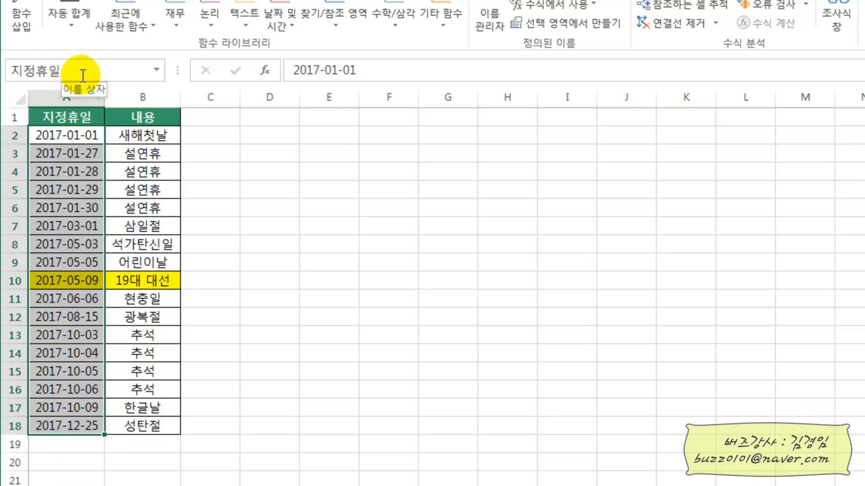
click(297, 157)
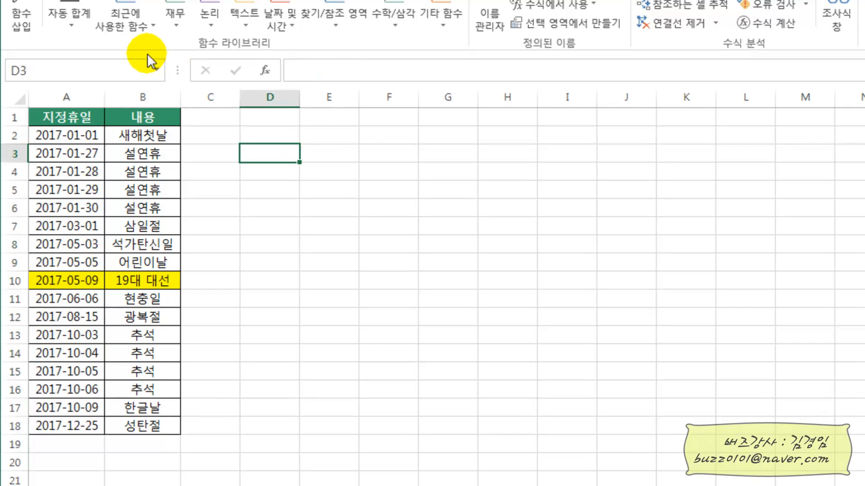
click(157, 71)
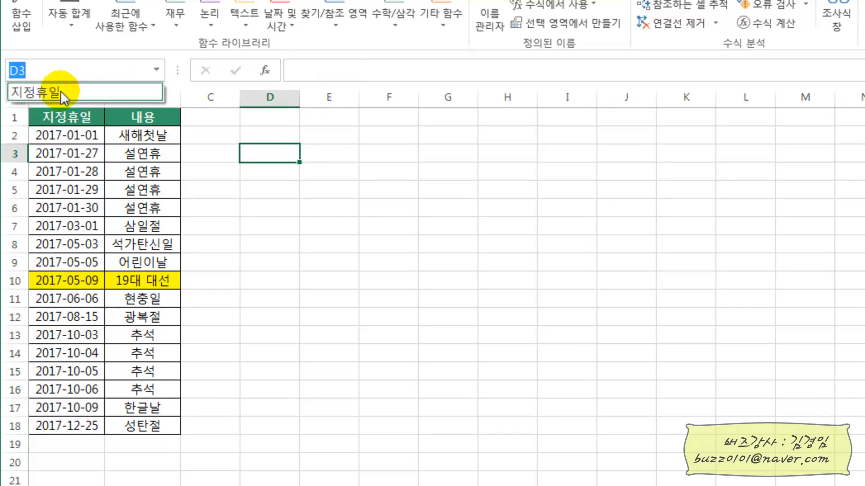
click(39, 102)
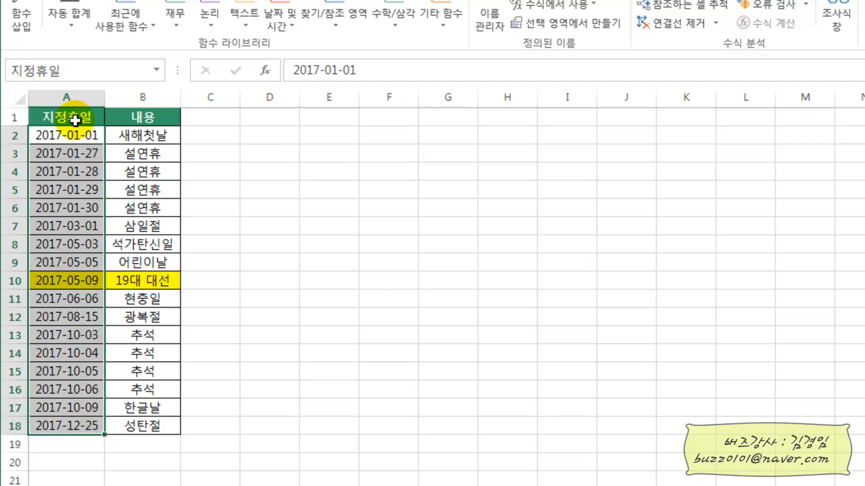
click(292, 189)
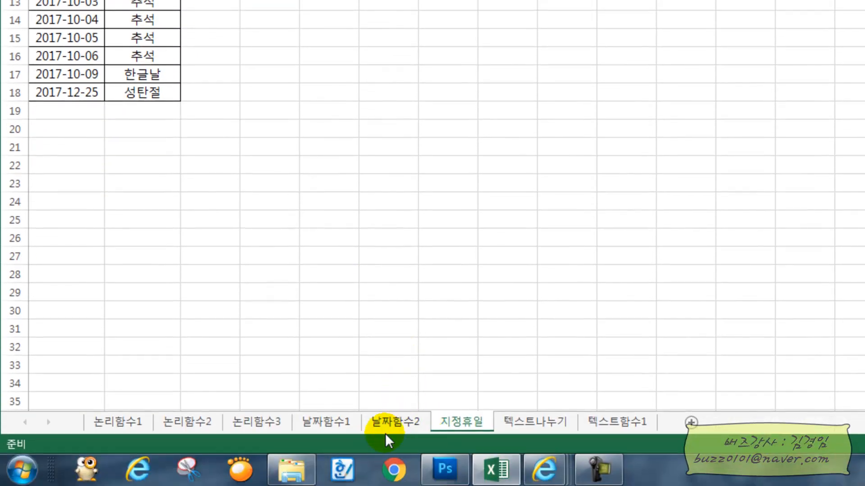
- On the 날짜함수2 sheet, start a WORKDAY formula in F5 and open its function arguments clear of row 5
click(404, 424)
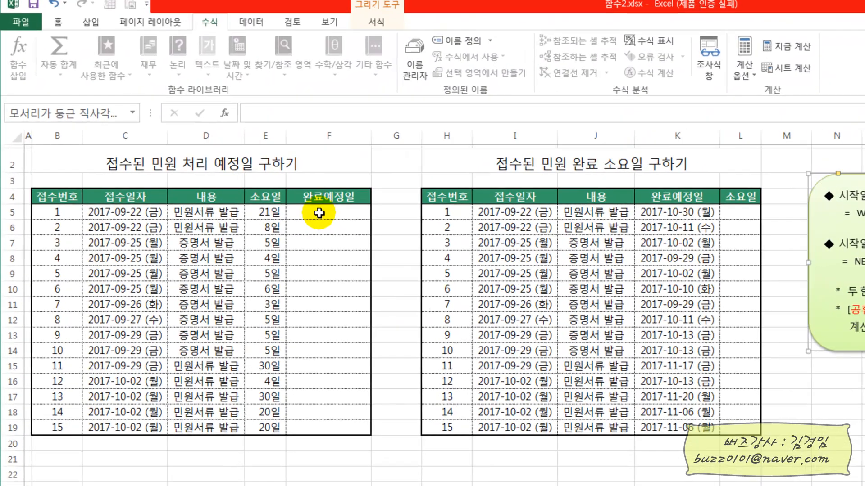
click(319, 214)
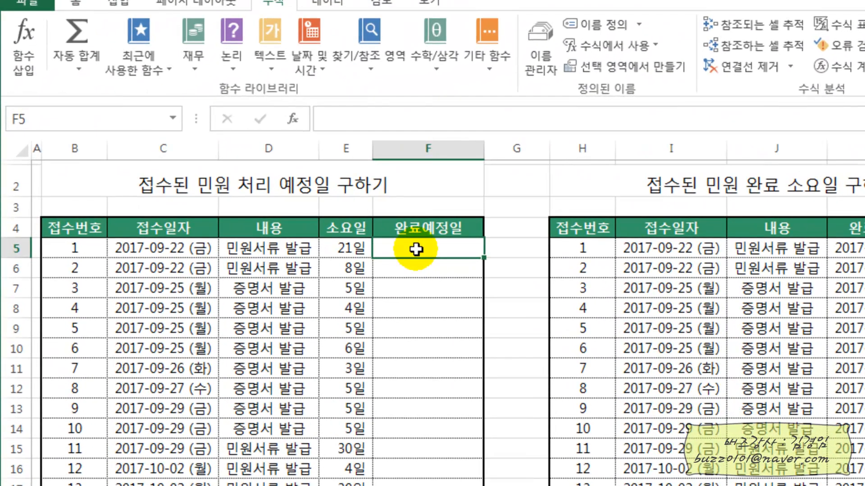
text(=)
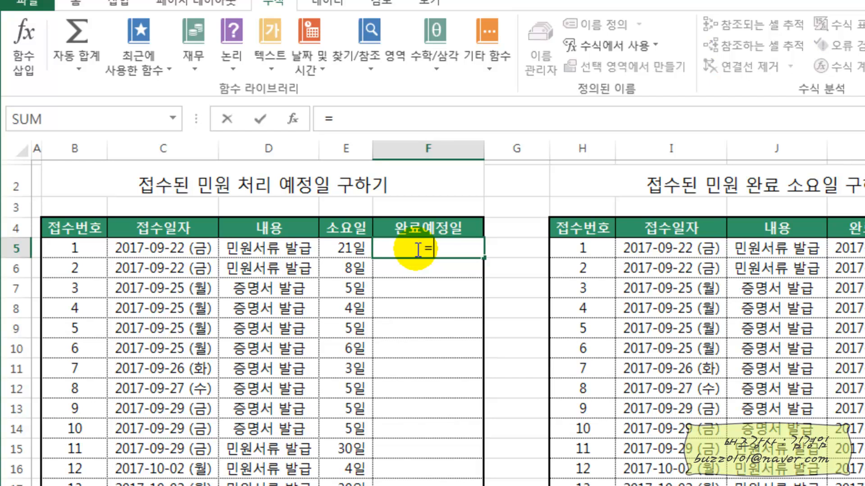
text(ㅈ)
key(BackSpace)
text(WO)
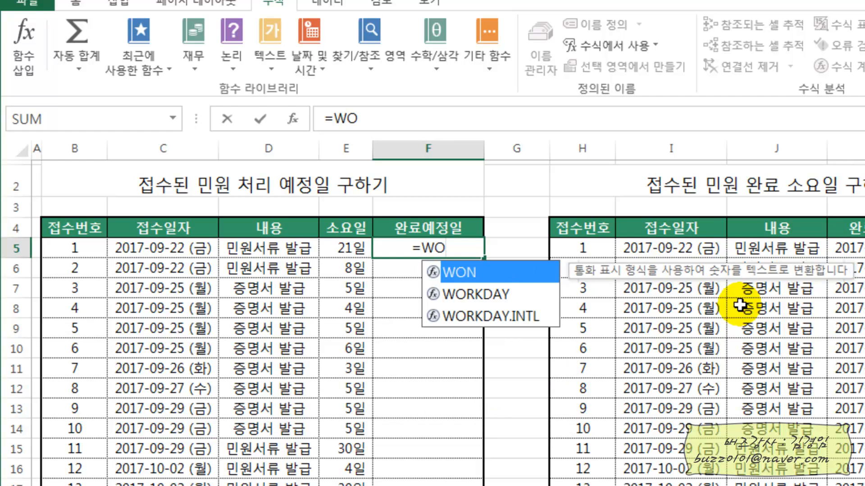
double_click(471, 294)
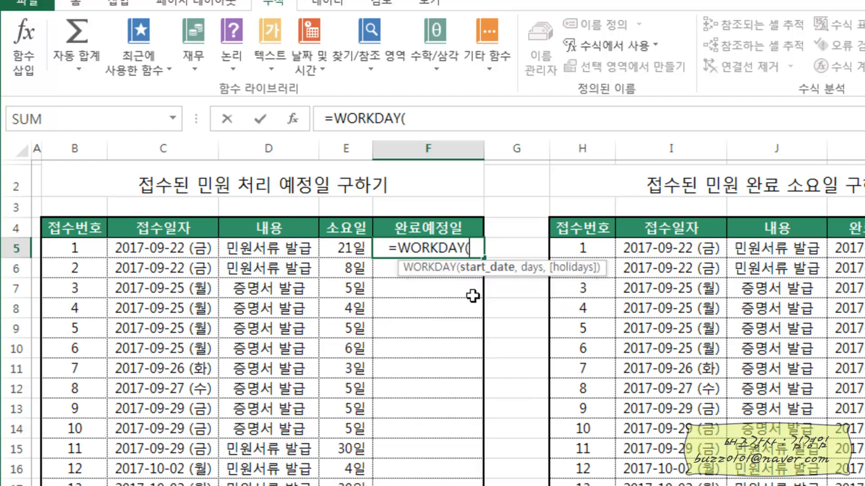
click(294, 121)
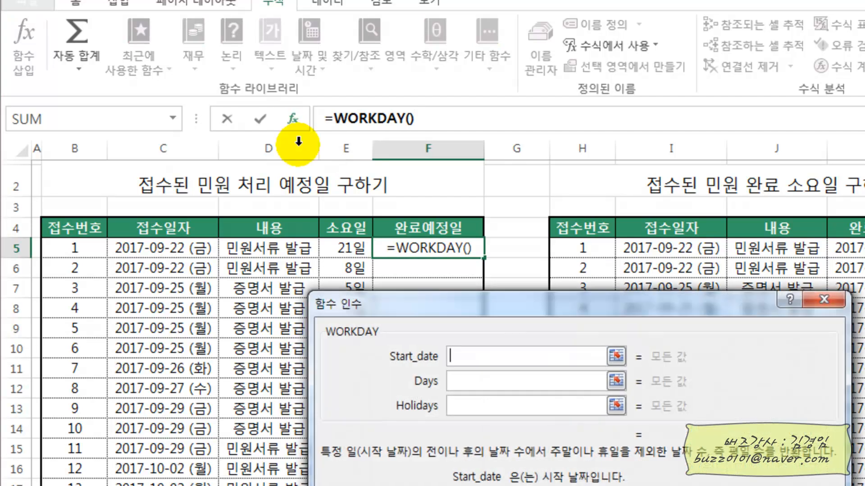
drag(496, 314, 277, 298)
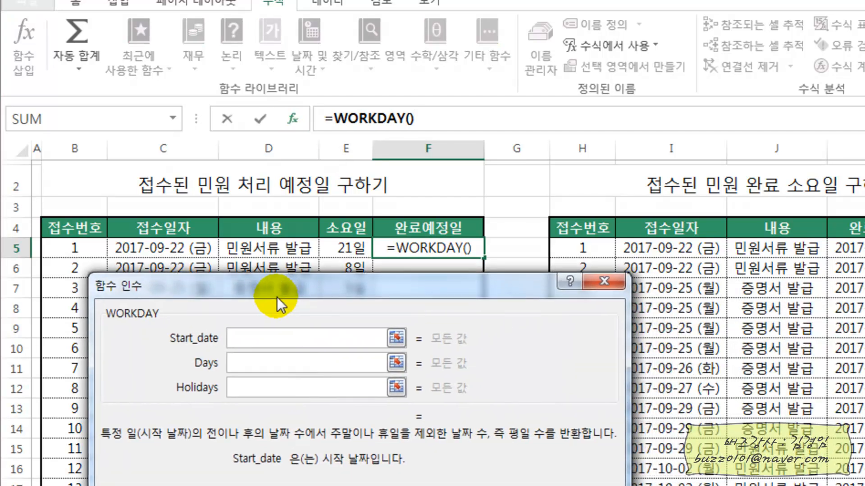
drag(364, 294, 309, 277)
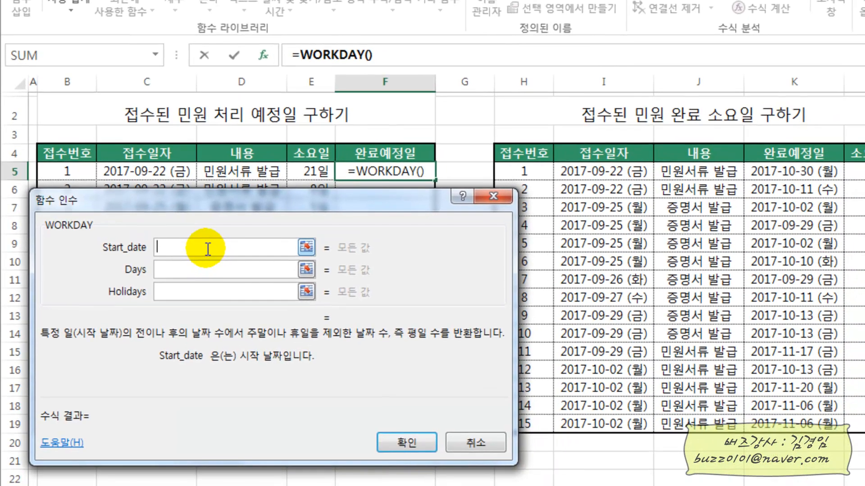
- Set the WORKDAY arguments Start_date to C5 and Days to E5, and make Holidays ready for entry
click(138, 169)
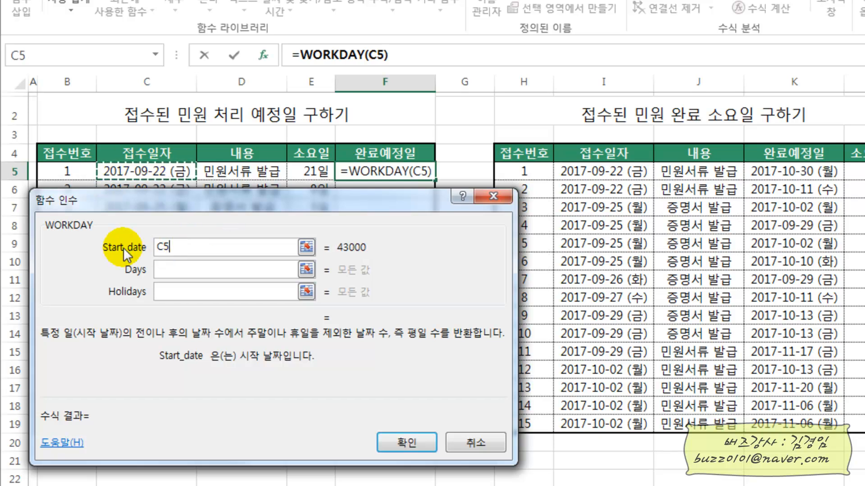
click(164, 270)
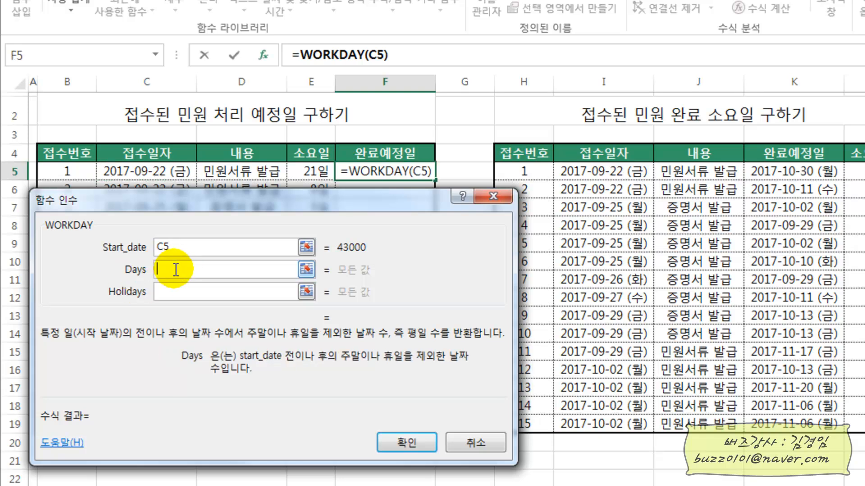
click(306, 171)
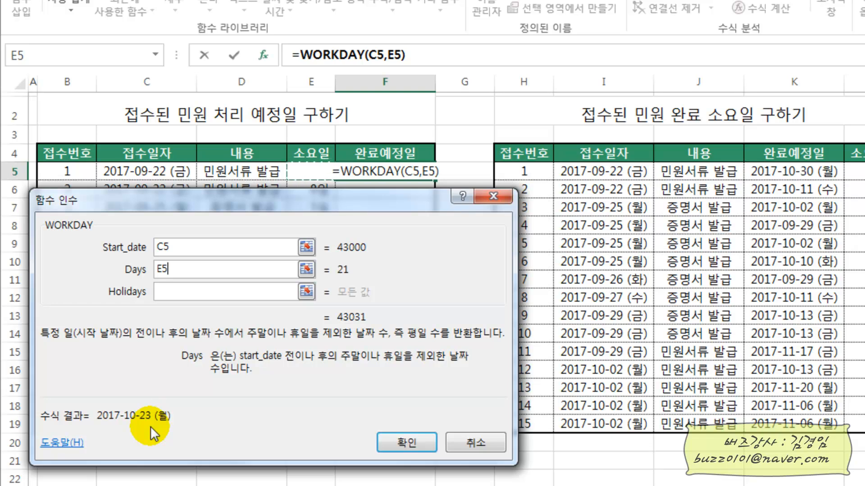
click(173, 292)
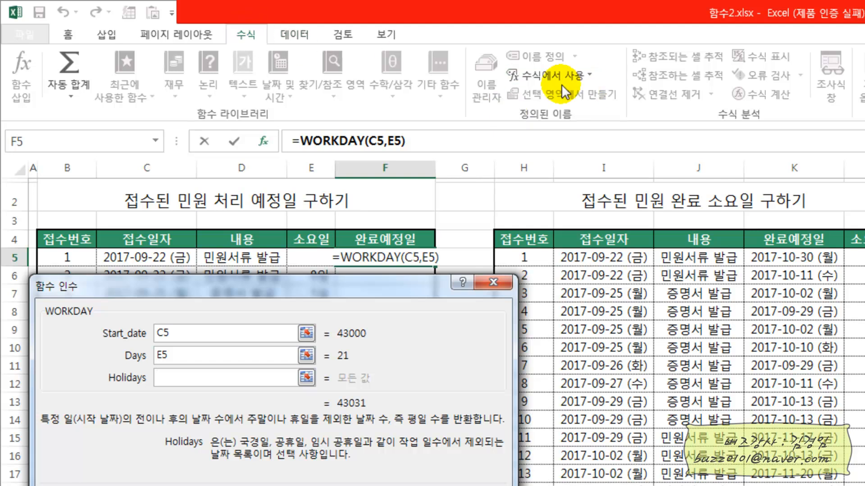
- Insert the defined name 지정휴일 as the Holidays argument, and clear the argument again
click(574, 78)
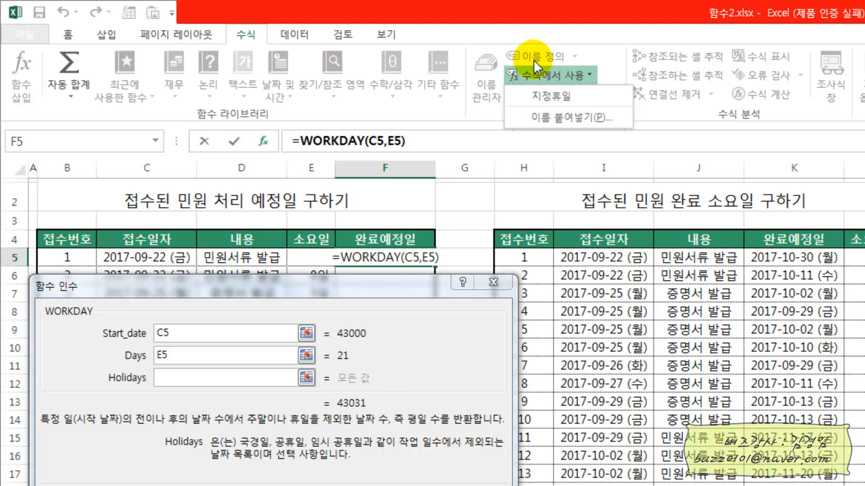
click(538, 107)
double_click(219, 377)
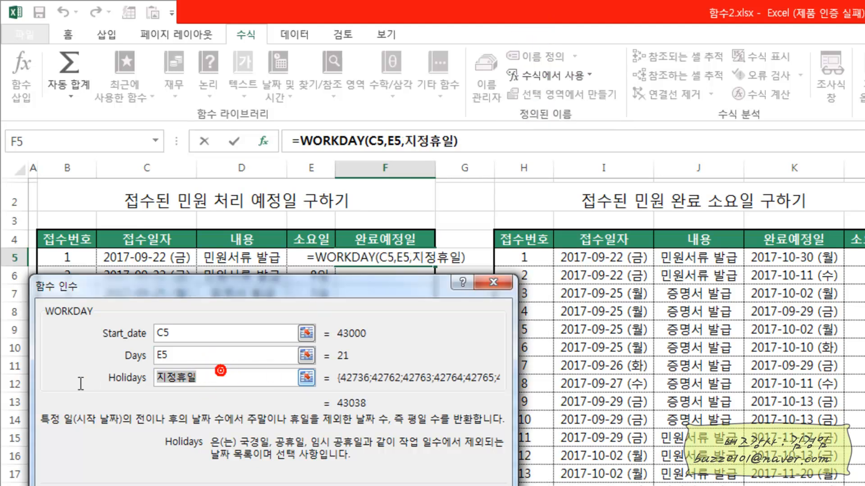
key(BackSpace)
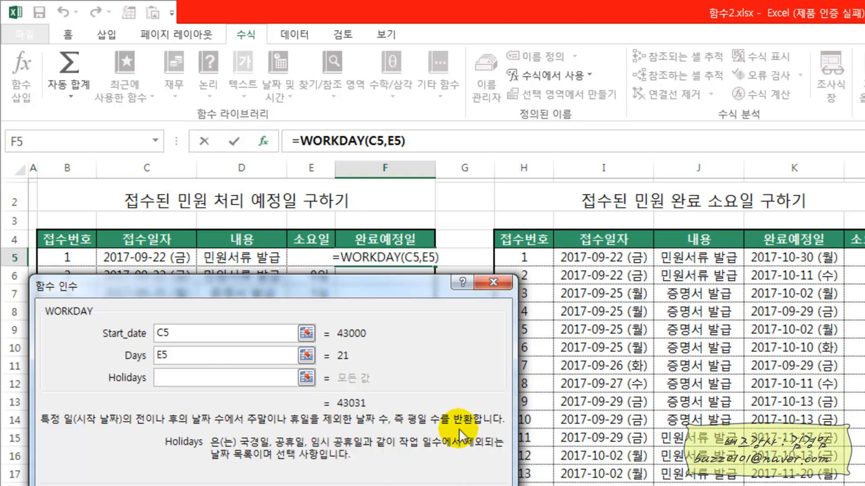
- Paste the defined name 지정휴일 into the Holidays argument and complete the WORKDAY formula in F5
key(F3)
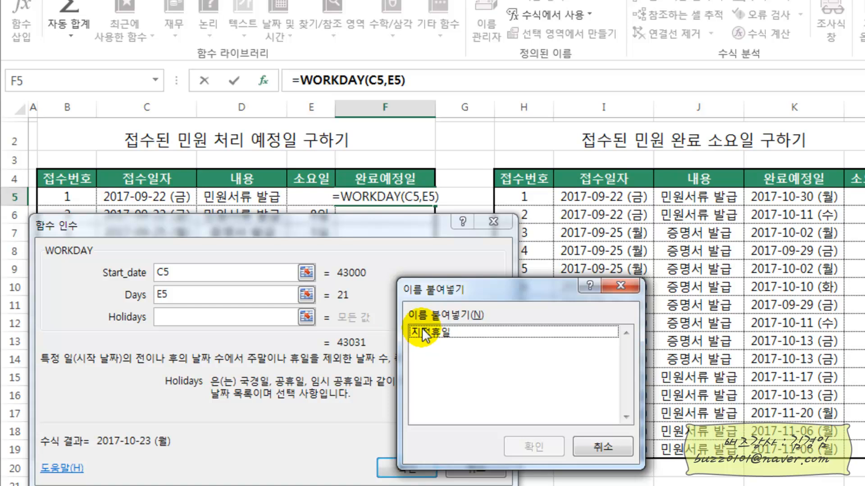
click(426, 332)
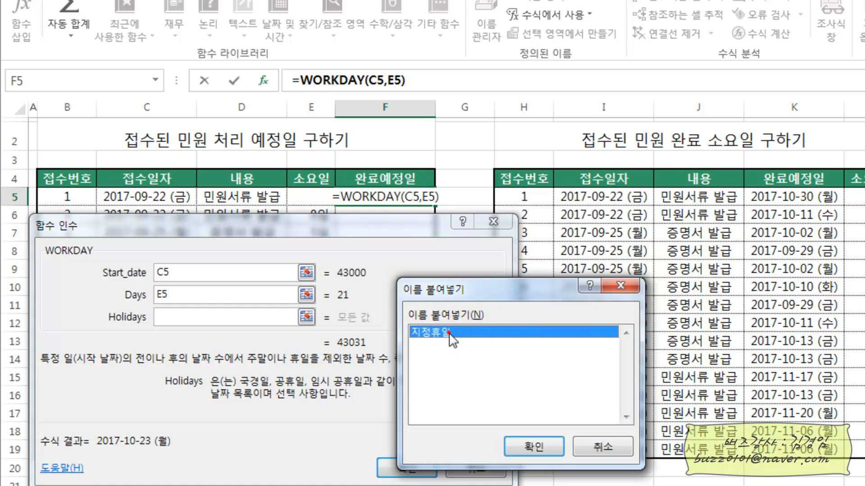
double_click(463, 332)
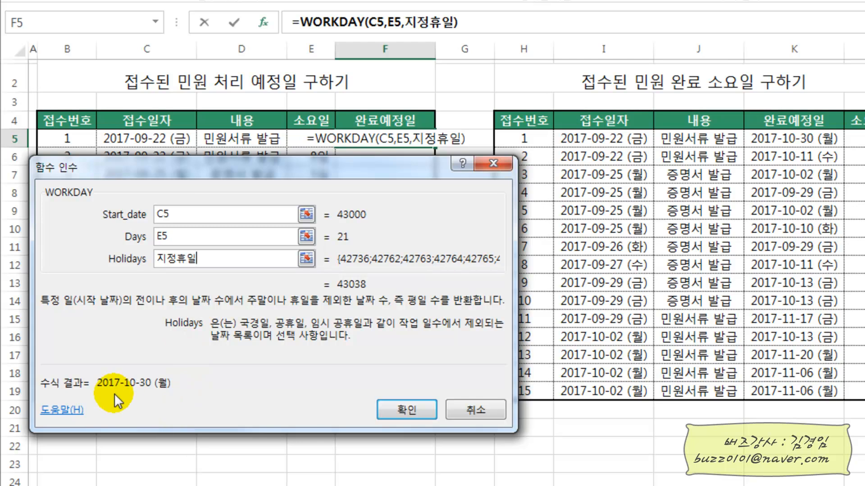
click(413, 410)
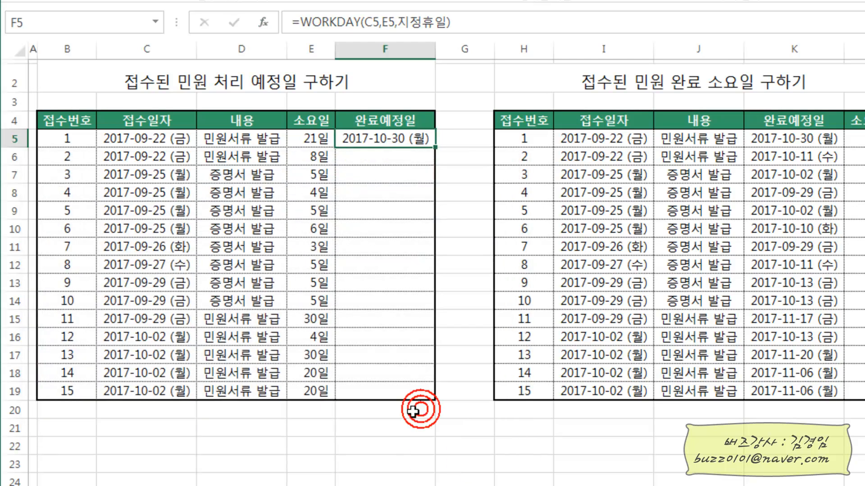
- Fill the 완료예정일 formula from F5 down to F19 without copying the formatting
double_click(436, 147)
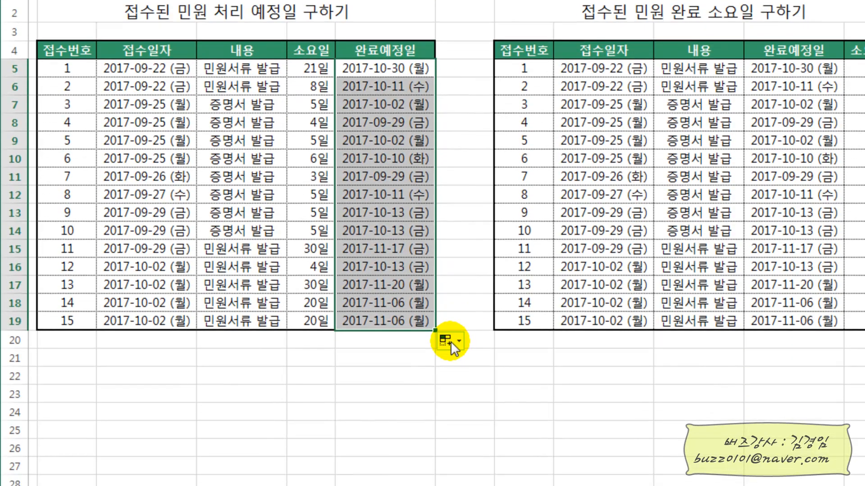
click(450, 341)
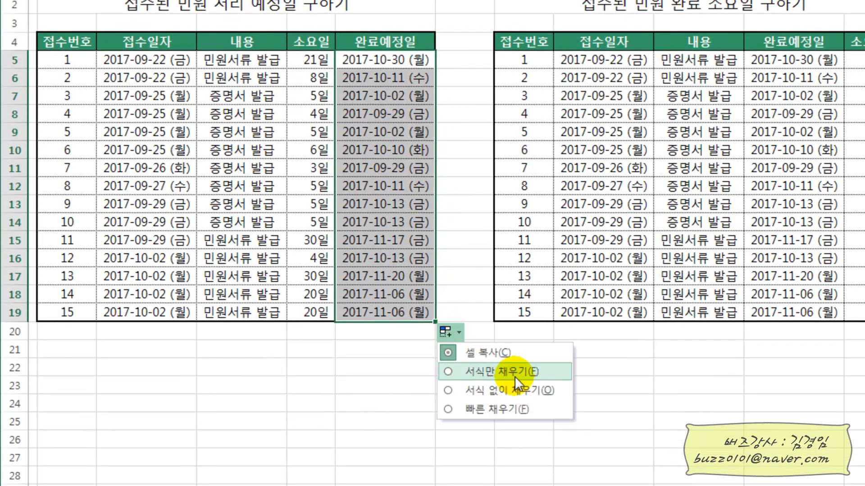
click(522, 392)
click(459, 81)
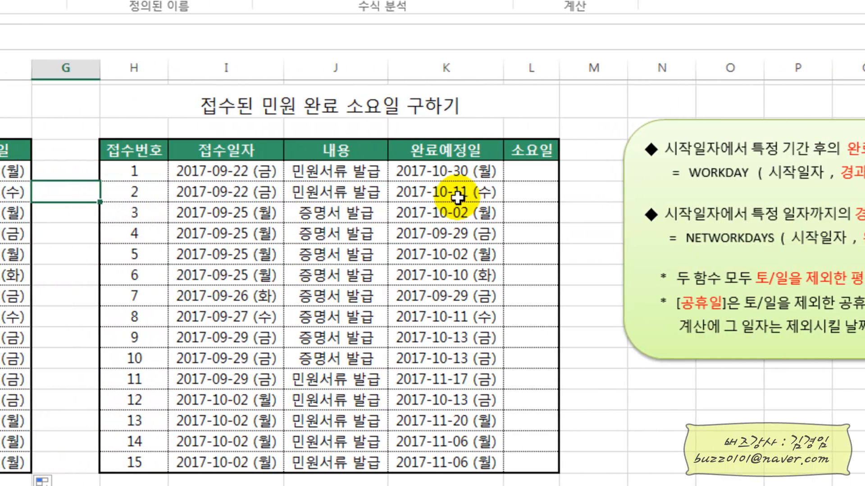
- Start a NETWORKDAYS formula in L5, the first 소요일 cell, and bring up its function arguments clear of row 5
click(539, 173)
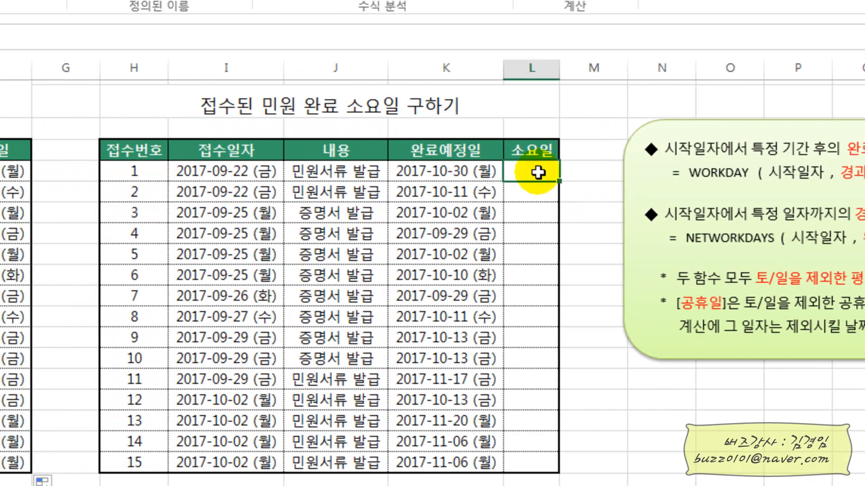
text(=NET)
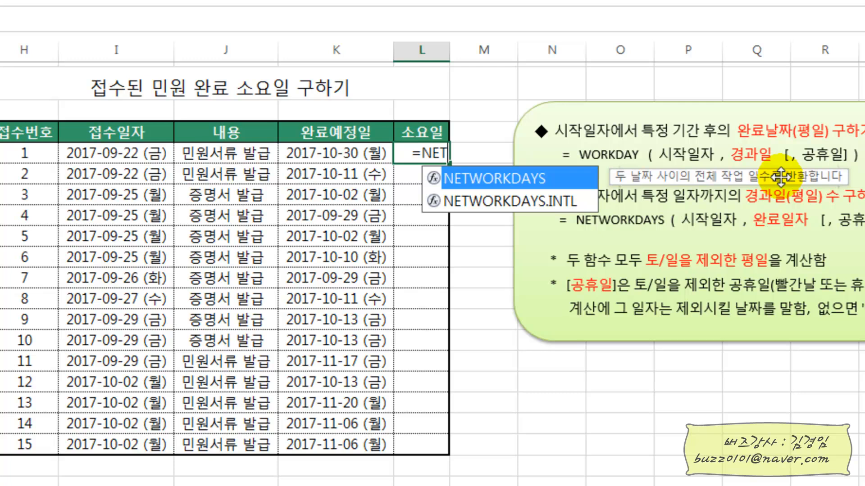
double_click(496, 181)
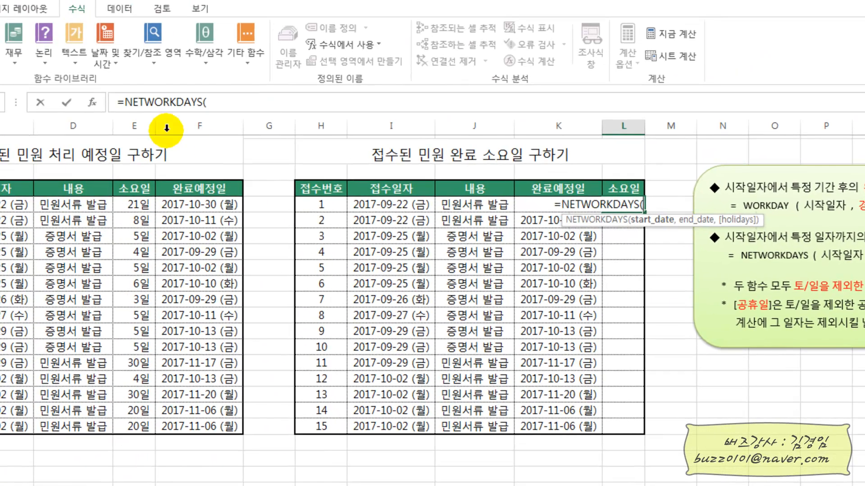
click(92, 104)
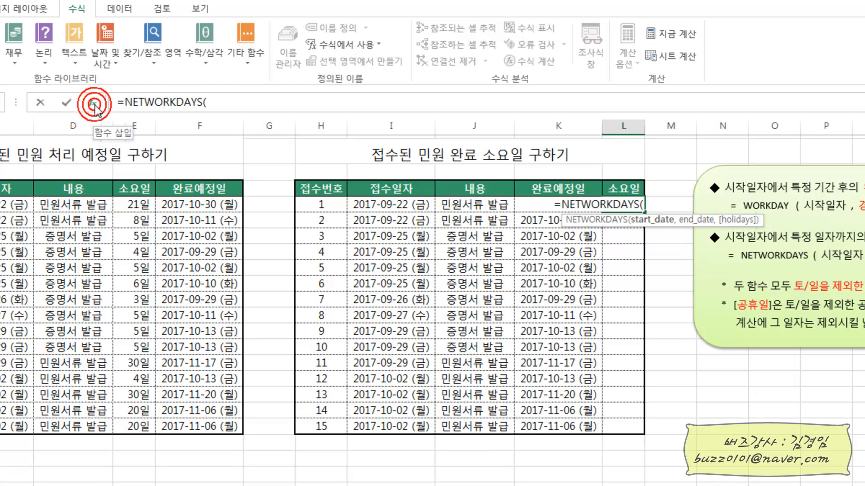
drag(215, 227, 635, 230)
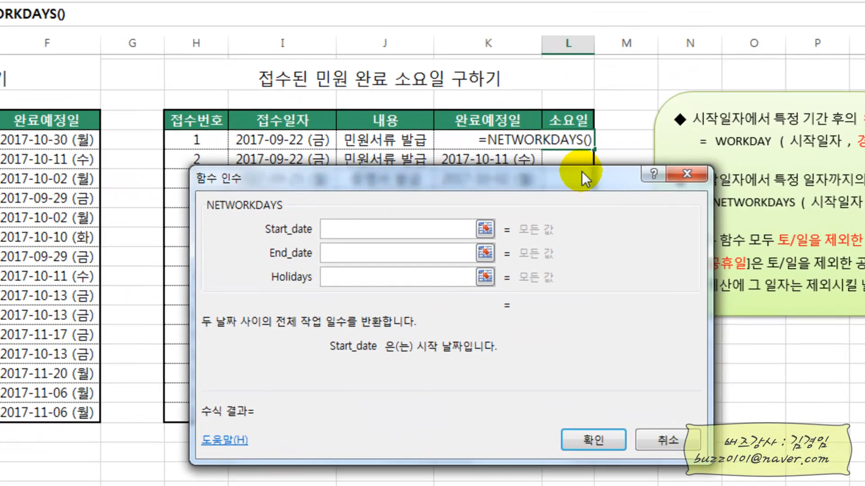
drag(582, 171, 582, 171)
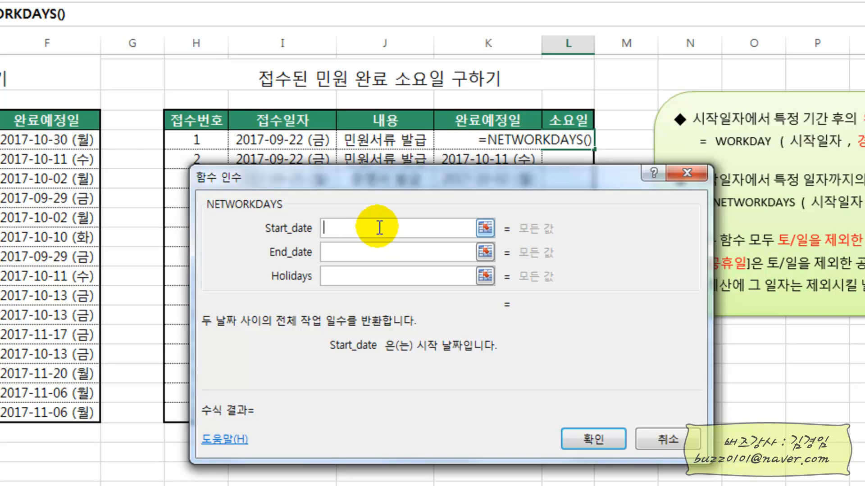
- Set the NETWORKDAYS arguments Start_date to I5 and End_date to K5
click(299, 140)
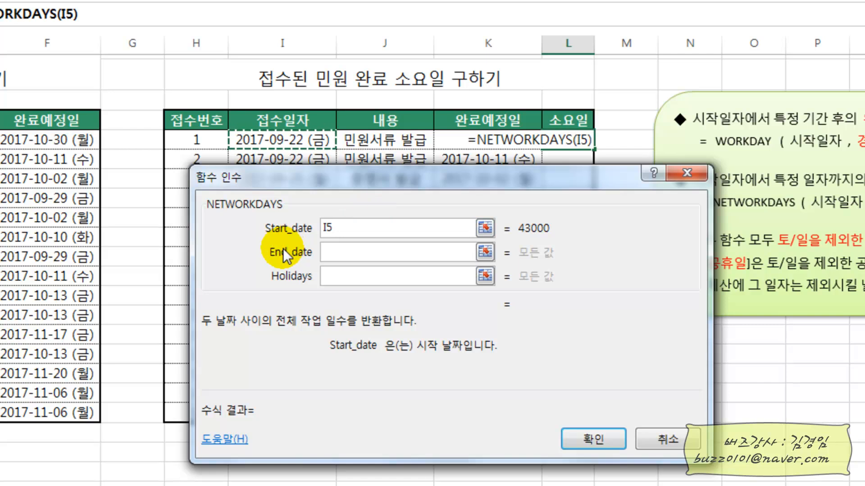
click(337, 250)
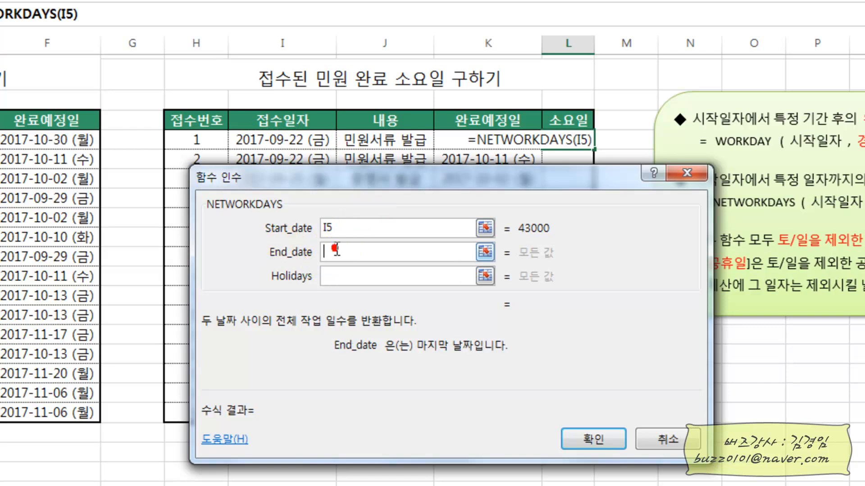
click(446, 143)
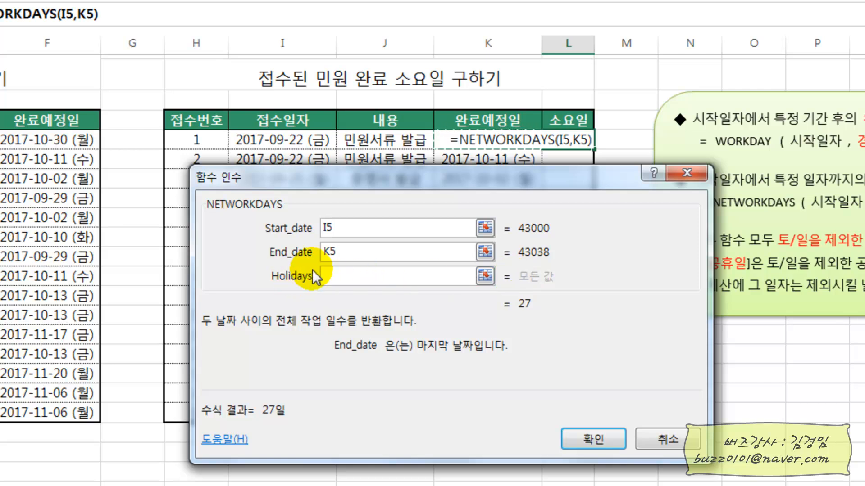
click(339, 278)
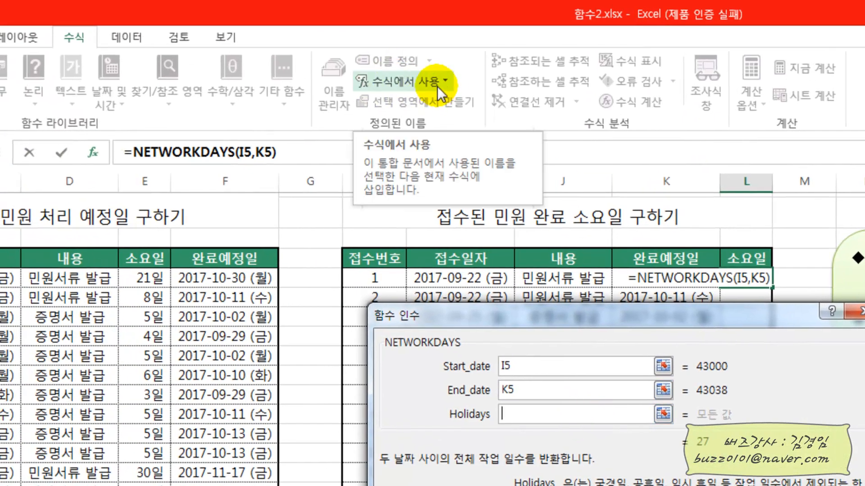
click(437, 86)
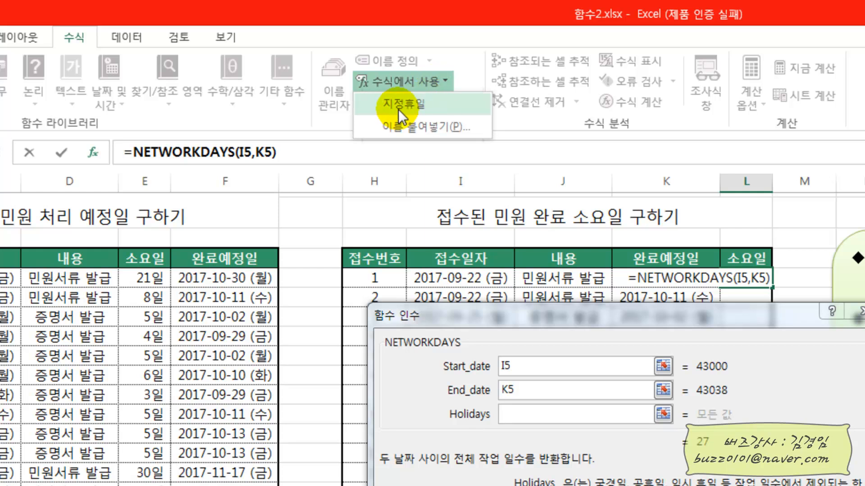
click(520, 310)
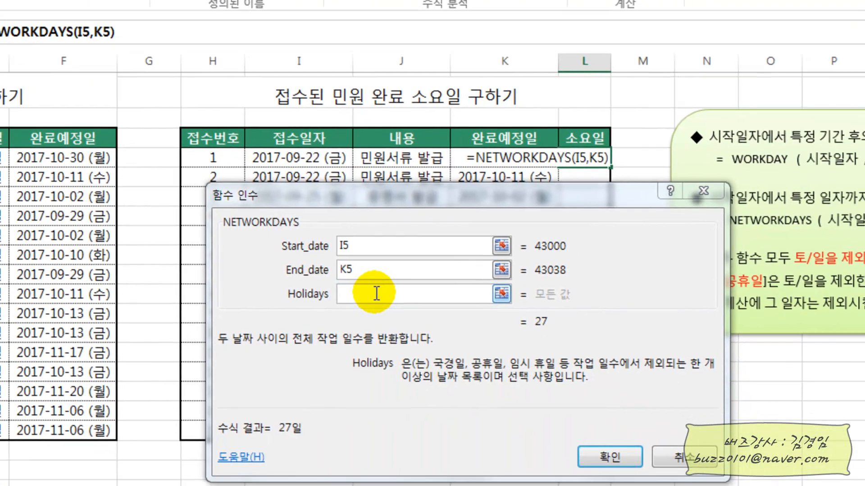
- Enter the defined name 지정휴일 as the Holidays argument of NETWORKDAYS
click(349, 297)
text(WL)
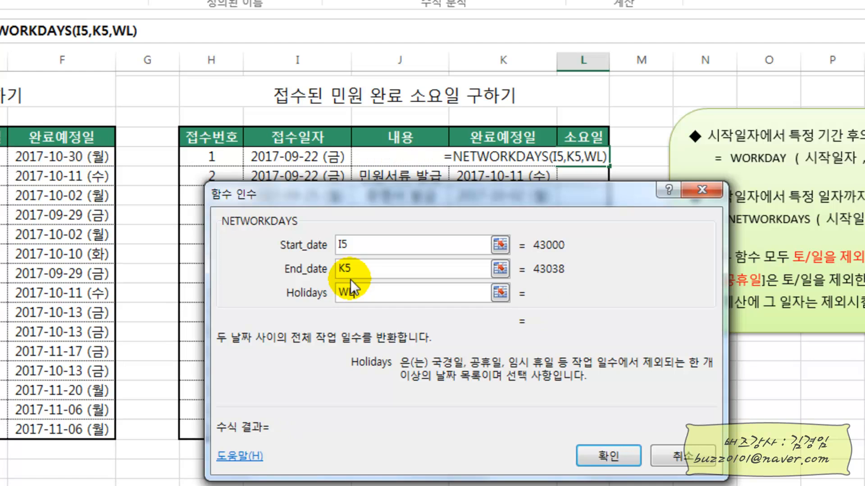
key(BackSpace)
key(BackSpace)
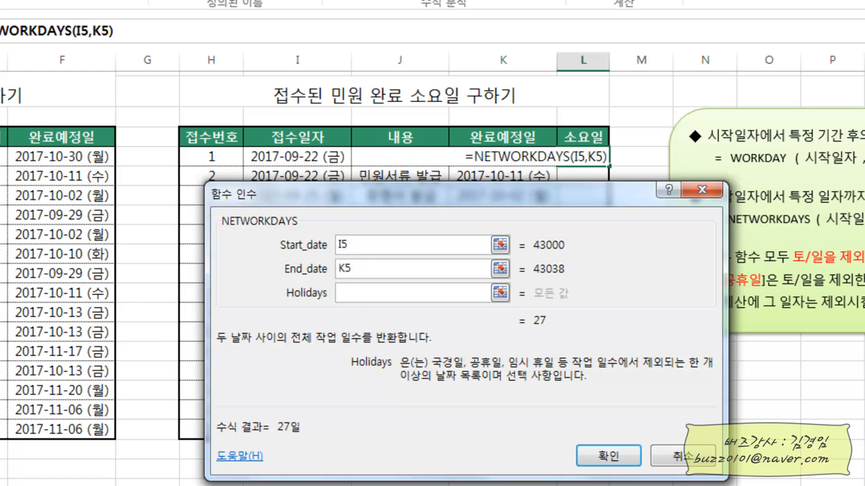
text(지정휴일)
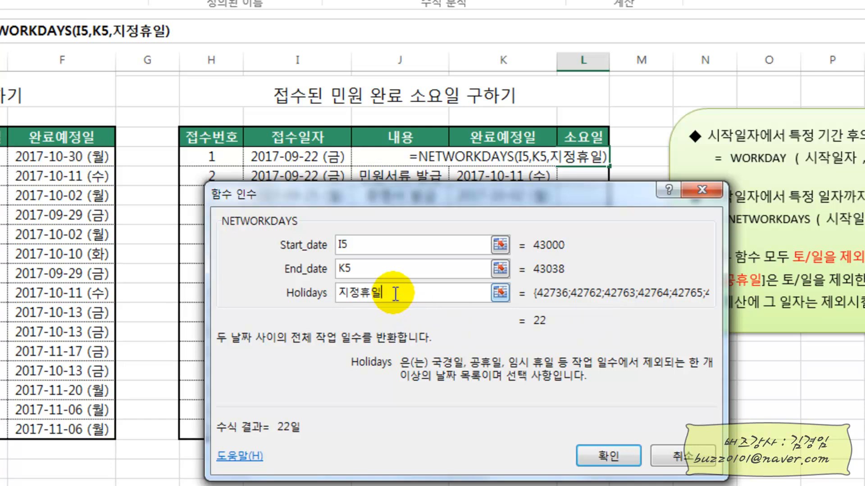
click(338, 293)
click(396, 290)
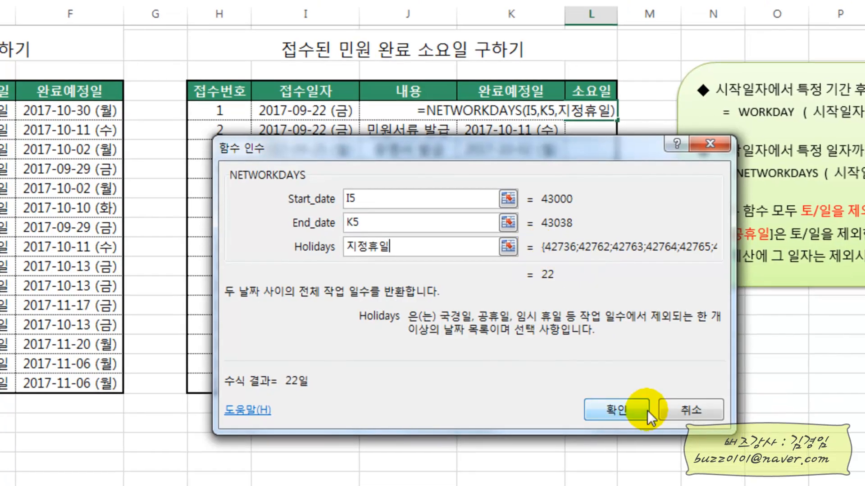
- Complete the NETWORKDAYS formula in L5 and fill it down the 소요일 column to L19
click(638, 425)
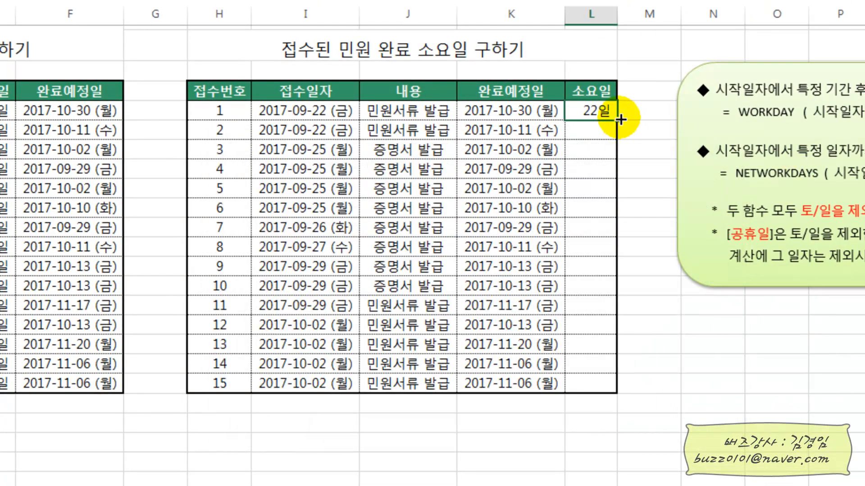
double_click(617, 120)
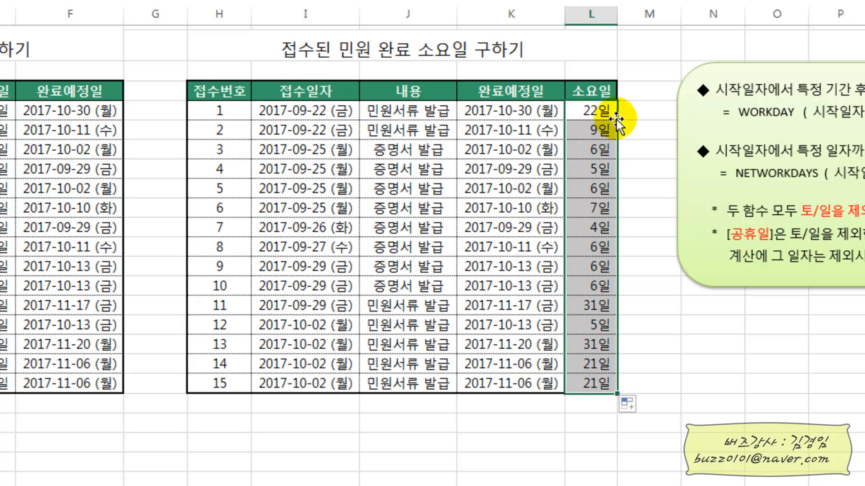
click(643, 113)
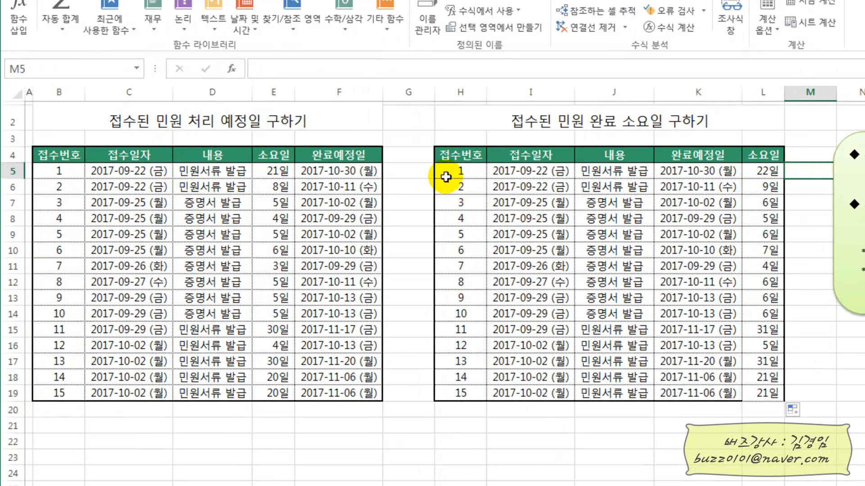
- Highlight the first 접수일자 cell of both tables, C5 and I5, with a yellow fill
click(119, 171)
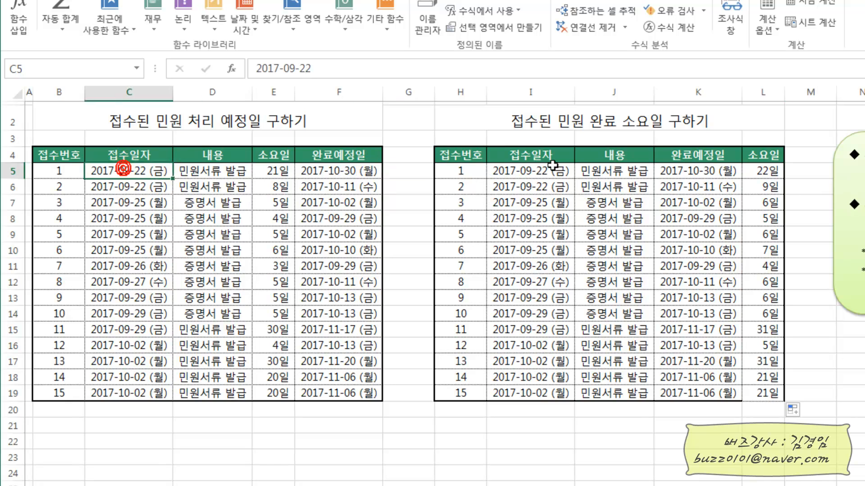
ctrl+click(525, 171)
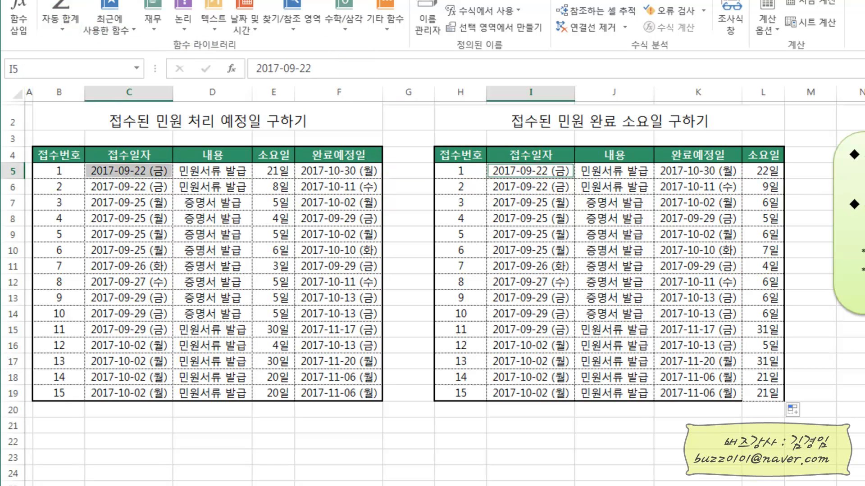
click(53, 0)
click(209, 21)
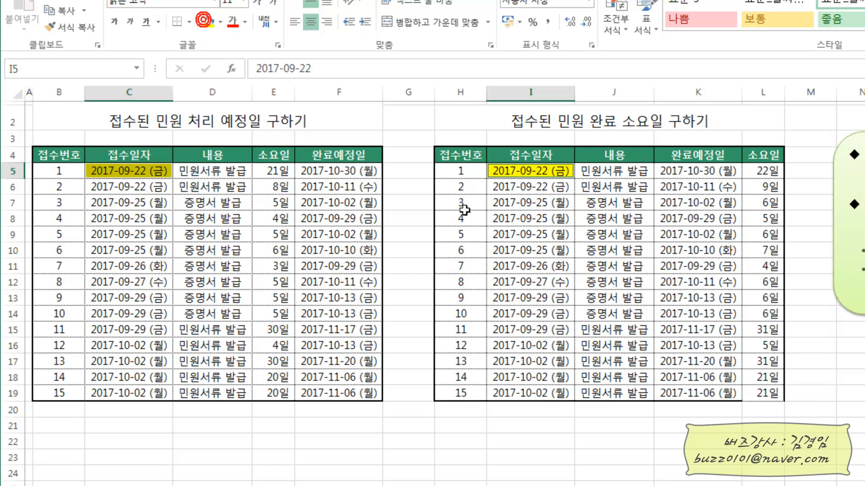
- Highlight the first 완료예정일 cell of both tables, K5 and F5, with the same yellow fill
click(691, 176)
ctrl+click(373, 171)
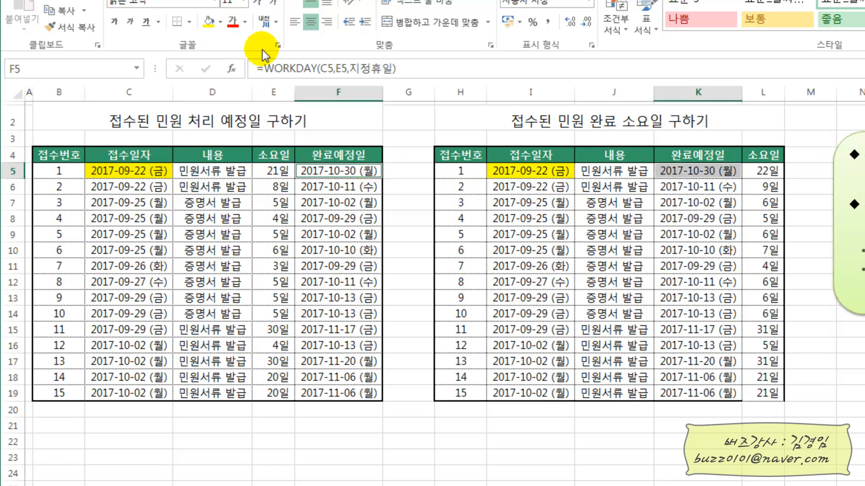
click(210, 21)
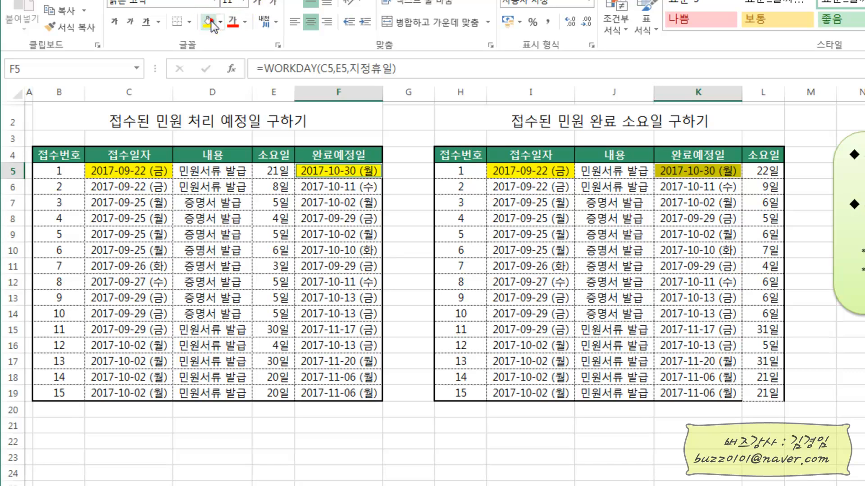
click(604, 205)
- Highlight the first 소요일 cell of both tables, E5 and L5, with a red fill
click(266, 171)
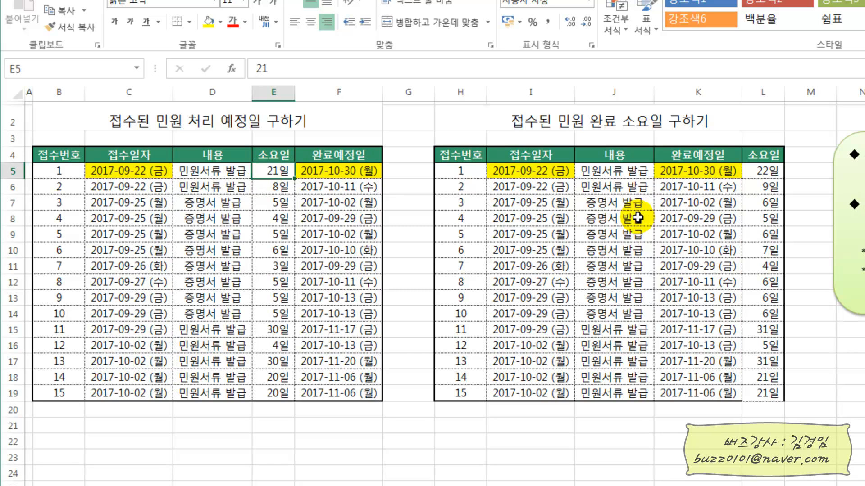
ctrl+click(767, 171)
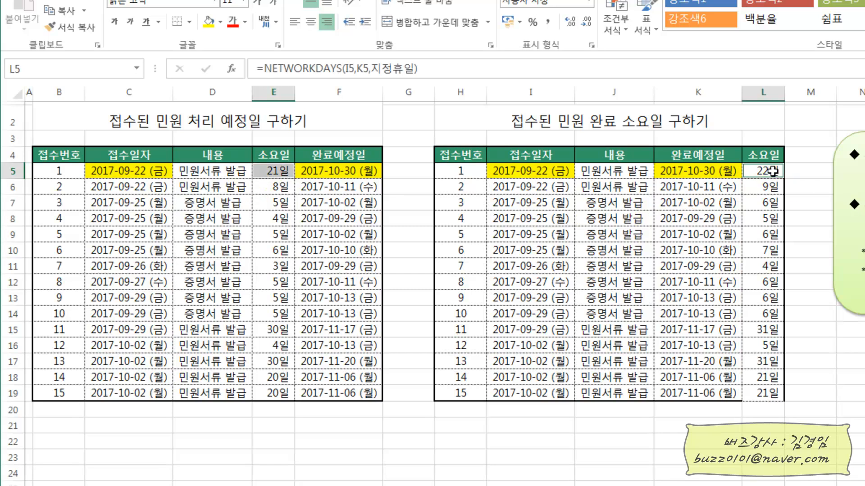
click(243, 23)
click(223, 27)
click(223, 28)
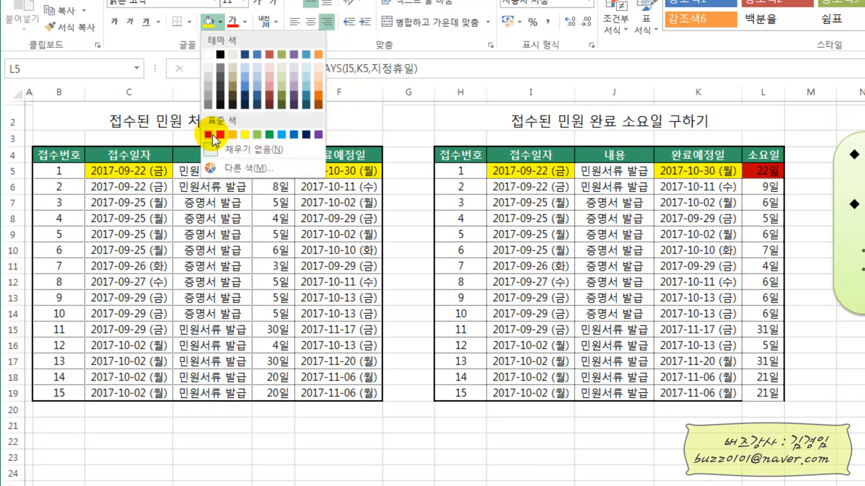
click(215, 121)
click(627, 223)
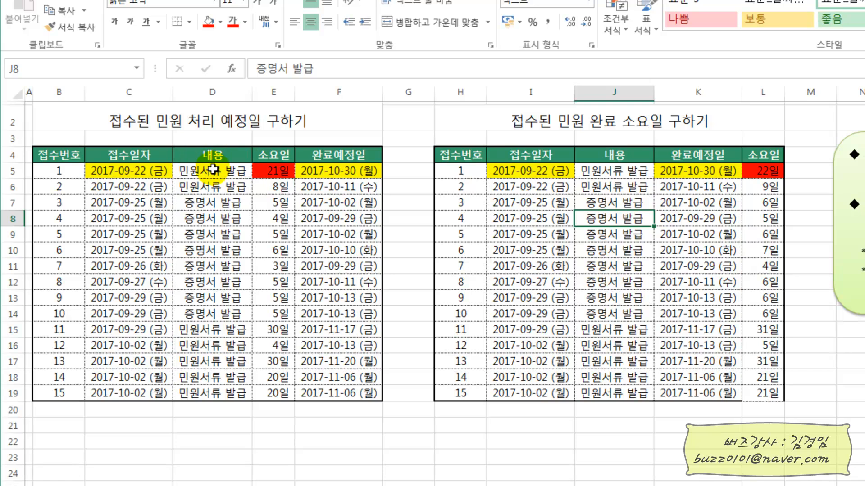
- Compare the 접수일자, 소요일 and 완료예정일 values in row 5 of the WORKDAY and NETWORKDAYS tables
click(284, 171)
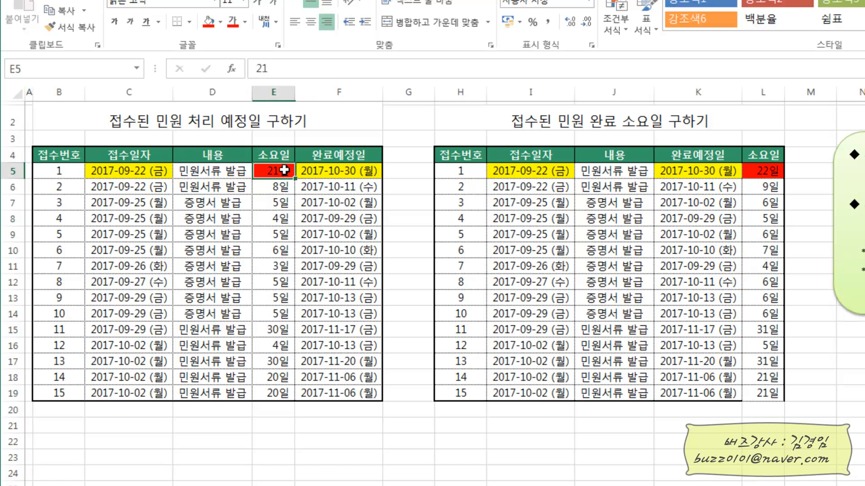
click(328, 170)
click(123, 170)
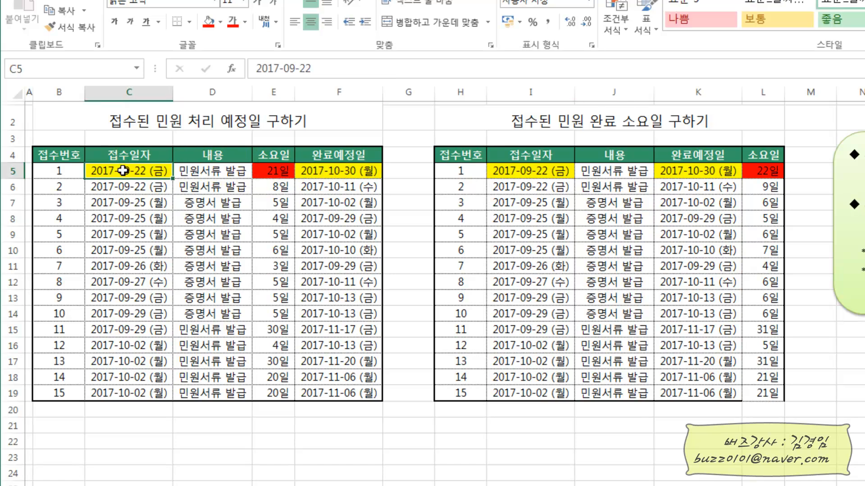
click(273, 172)
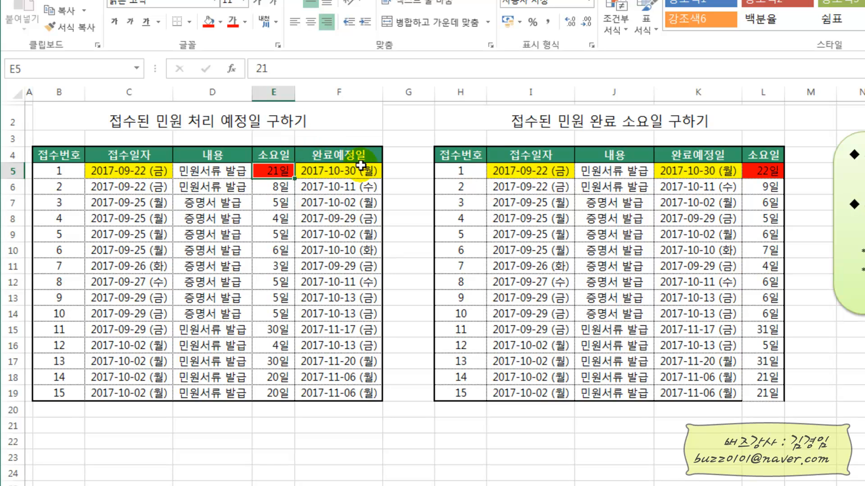
click(345, 171)
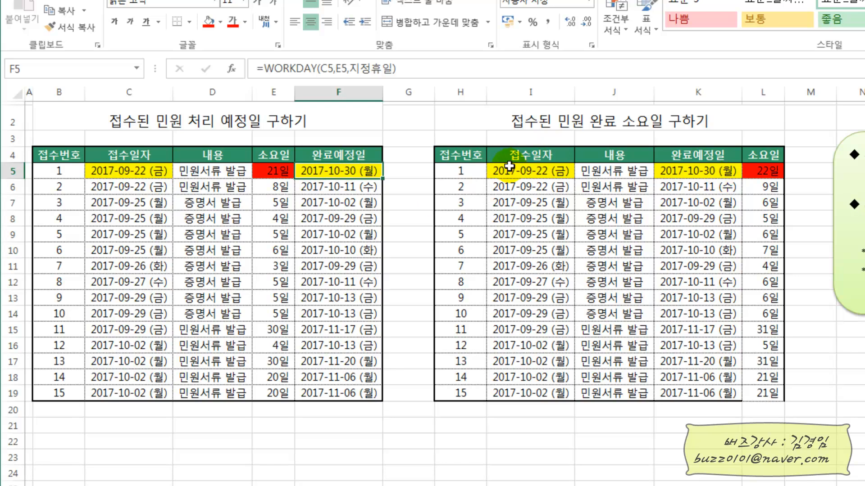
click(540, 171)
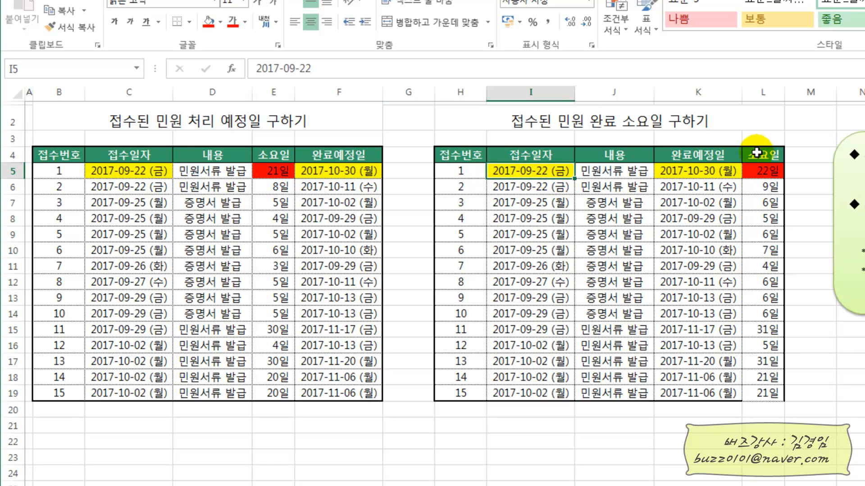
click(704, 172)
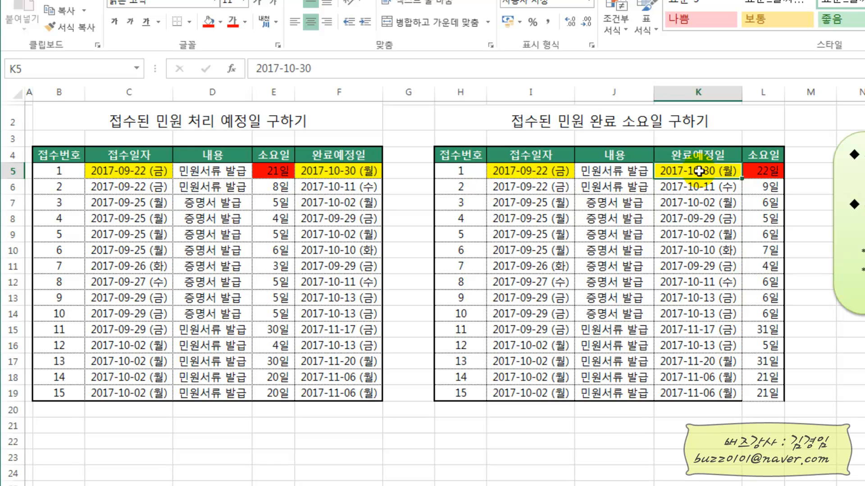
click(534, 171)
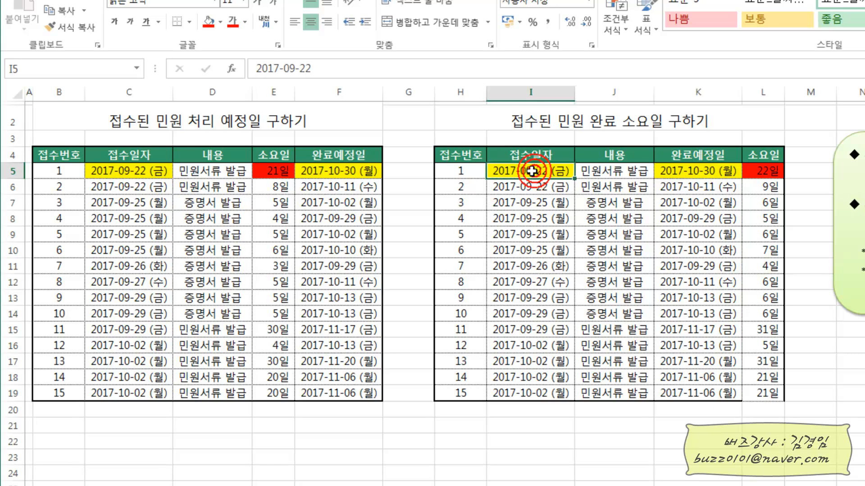
- Check the 완료예정일 and 소요일 values in row 5 of the NETWORKDAYS table
click(727, 170)
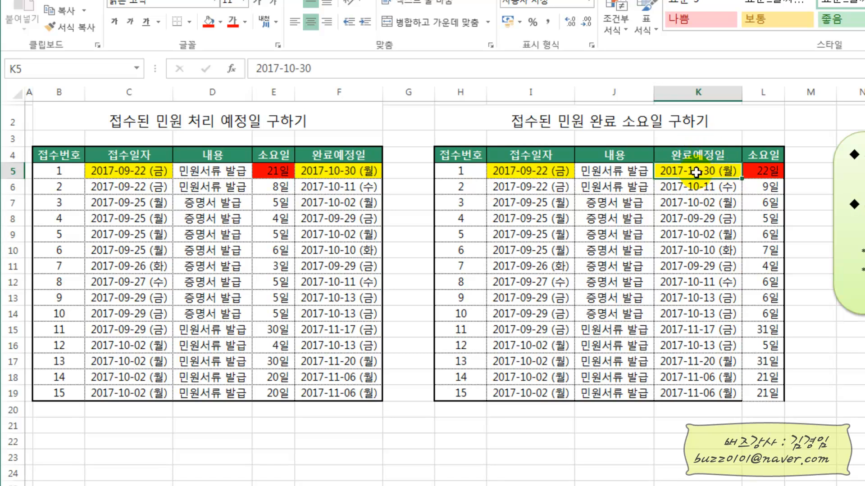
click(761, 171)
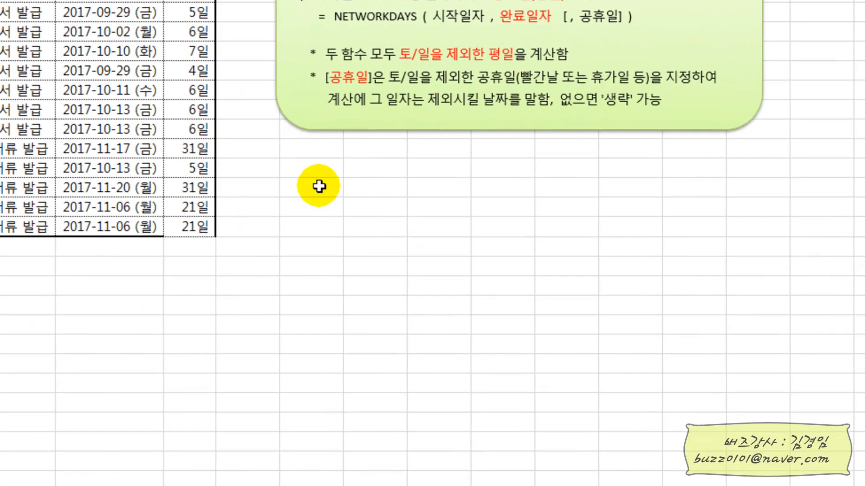
- Enter 9-18 as a sample start date in cell N17, below the green function notes
click(310, 186)
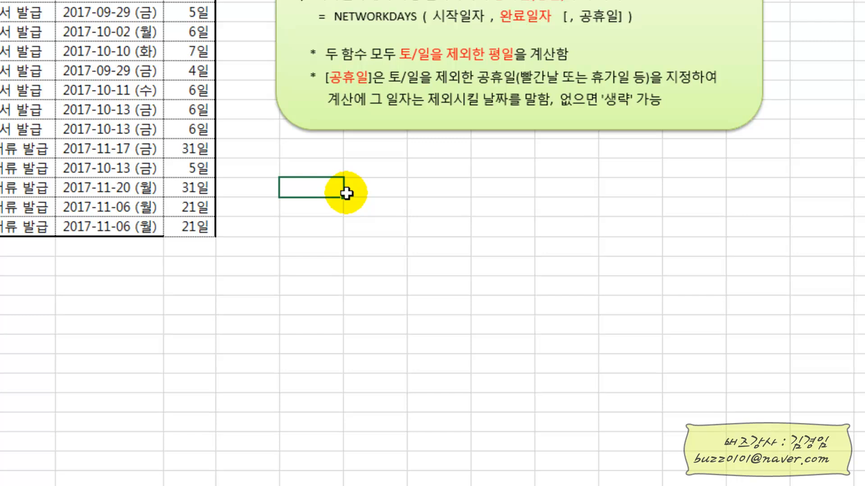
text(9-18)
key(Return)
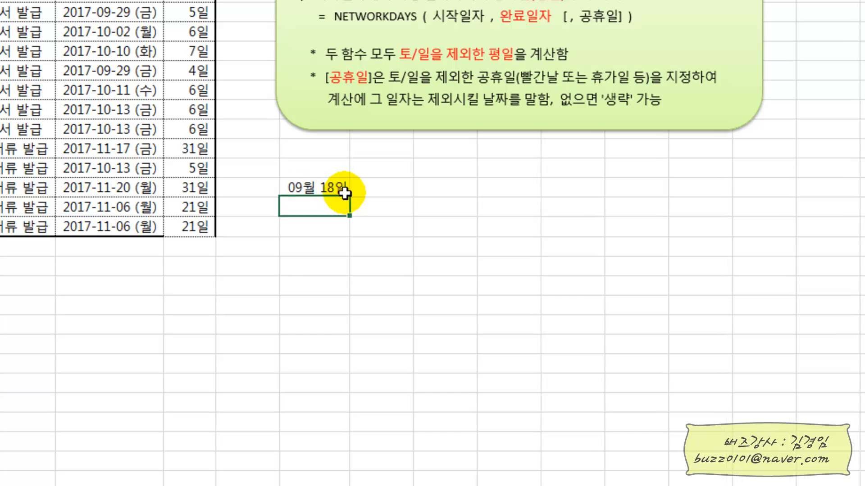
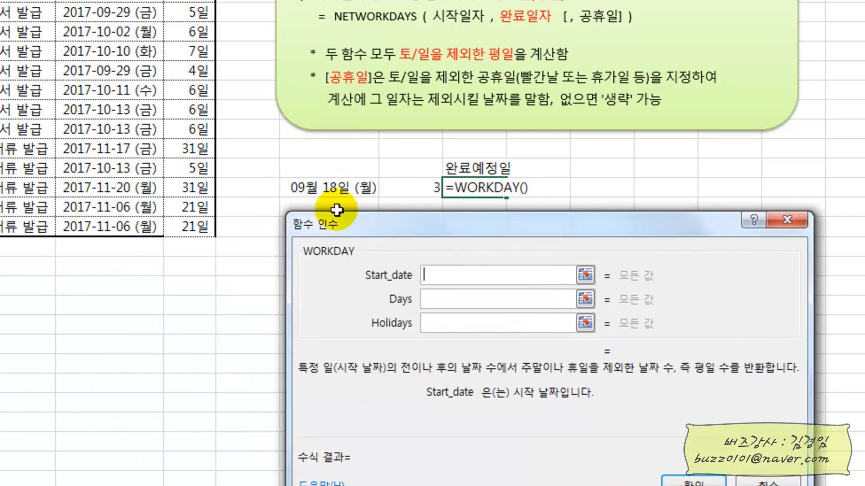
- Set the WORKDAY arguments for the sample 완료예정일 to N17 as Start_date and O17 as Days
drag(407, 218, 313, 230)
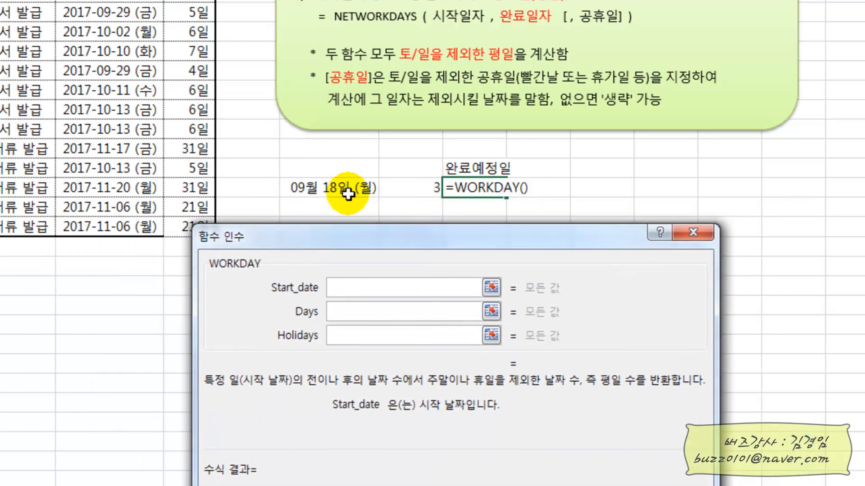
click(350, 188)
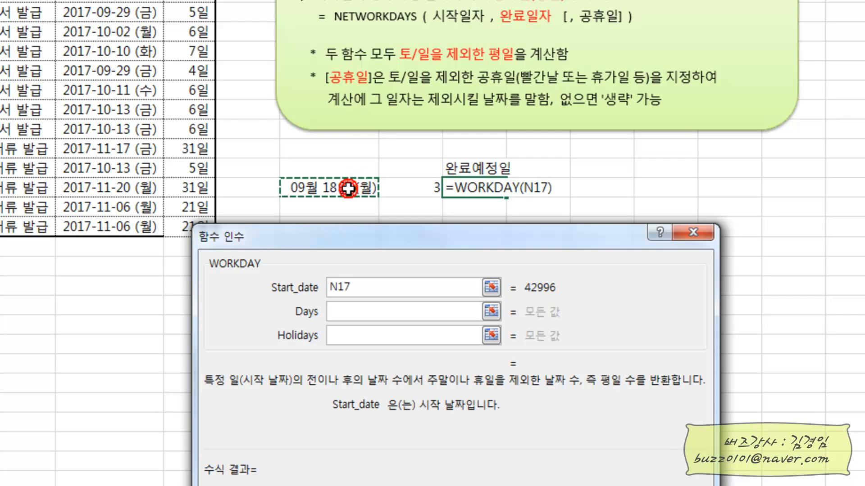
click(348, 313)
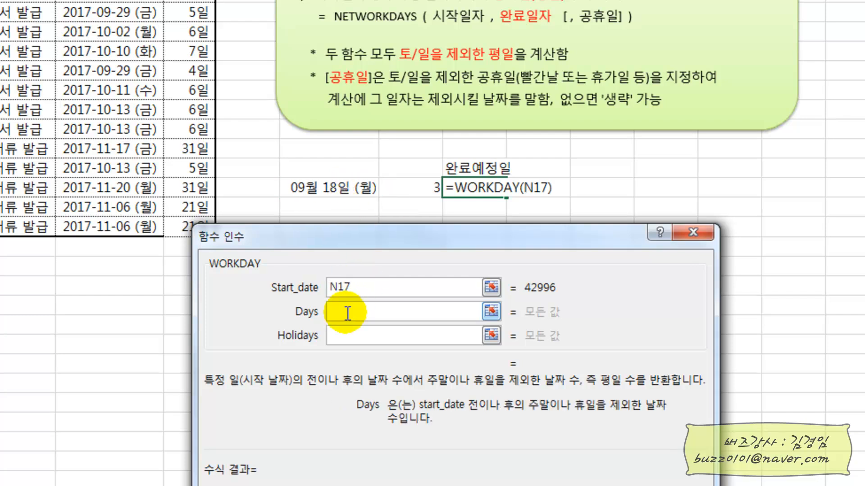
click(422, 189)
click(524, 290)
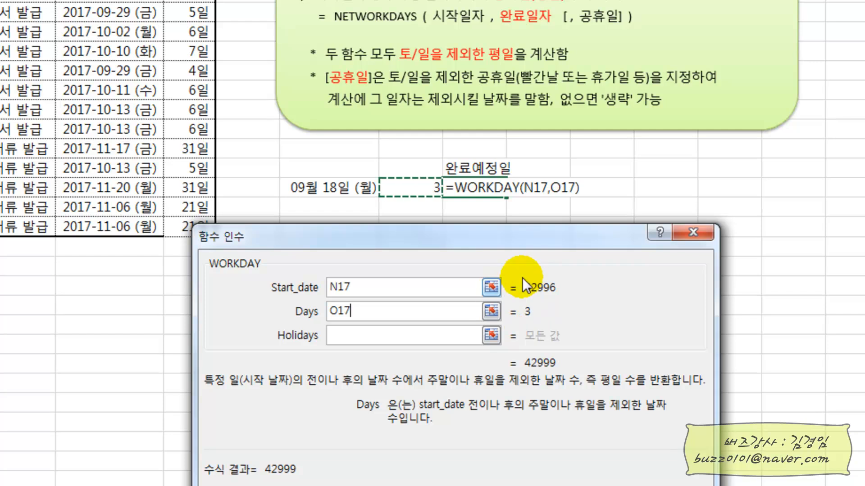
- Use the named range 지정휴일 as the Holidays argument and complete the WORKDAY formula
click(415, 344)
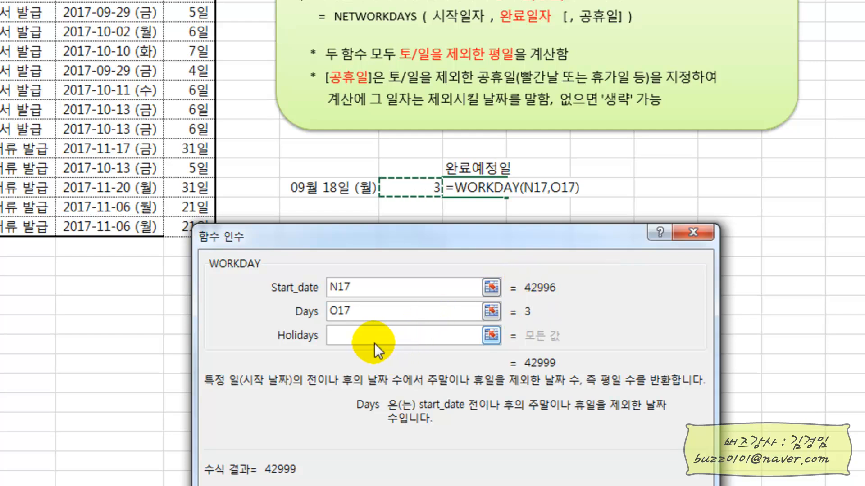
click(345, 335)
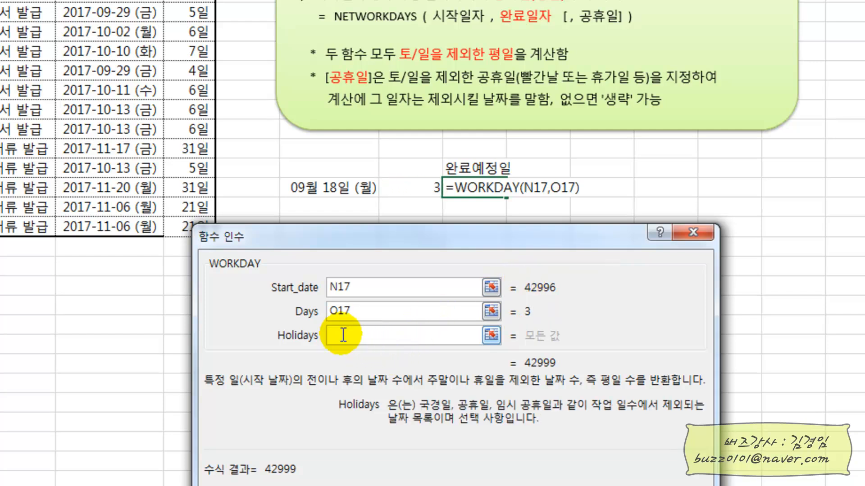
key(F3)
drag(119, 56, 755, 249)
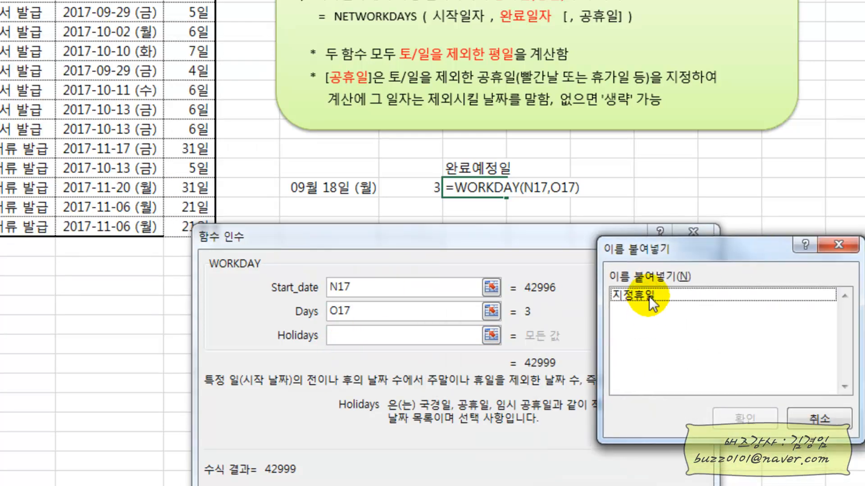
double_click(650, 296)
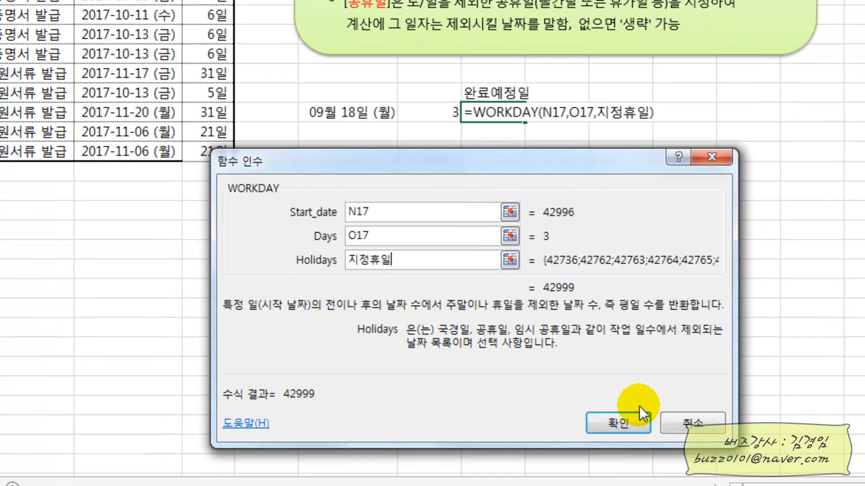
click(627, 423)
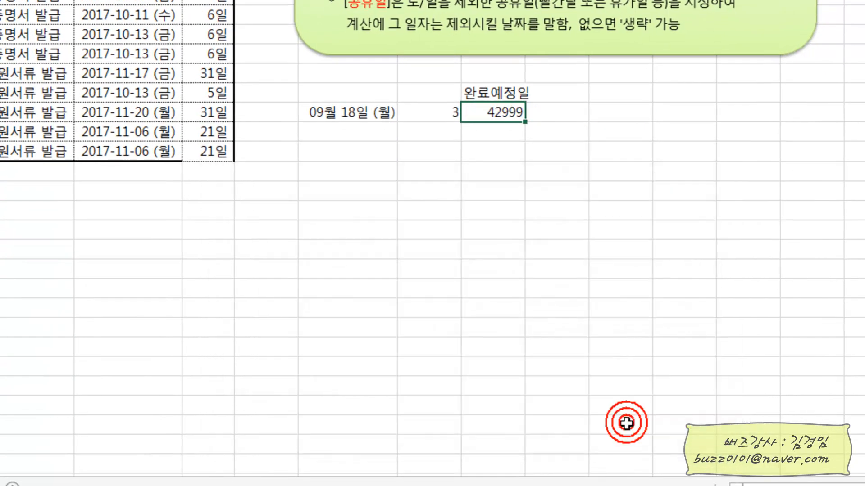
- Format the sample 완료예정일 result with the custom date format m"월" d"일" (AAA)
right_click(490, 114)
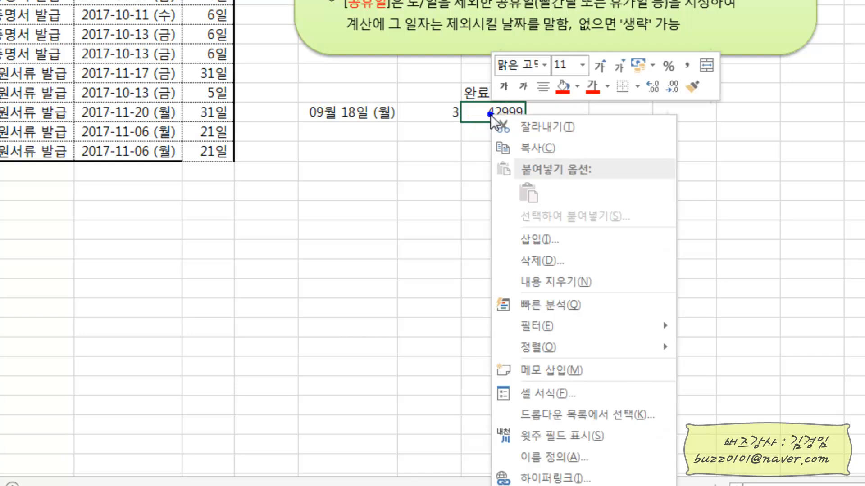
click(560, 393)
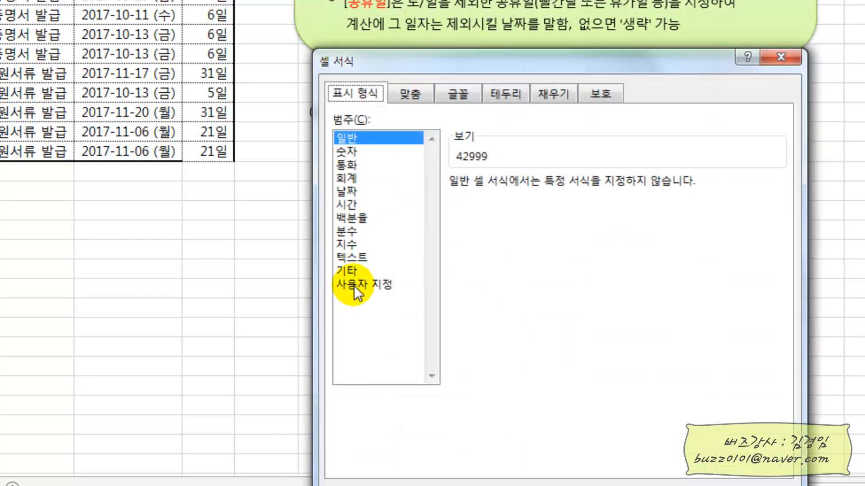
click(354, 286)
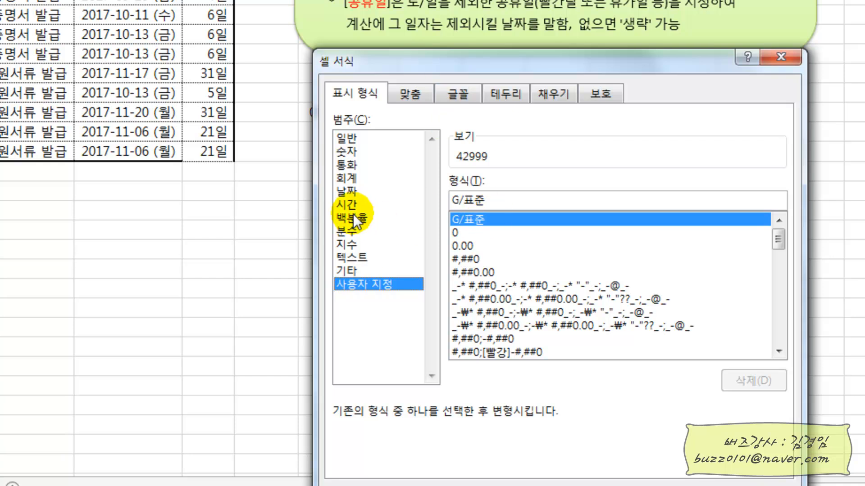
click(353, 194)
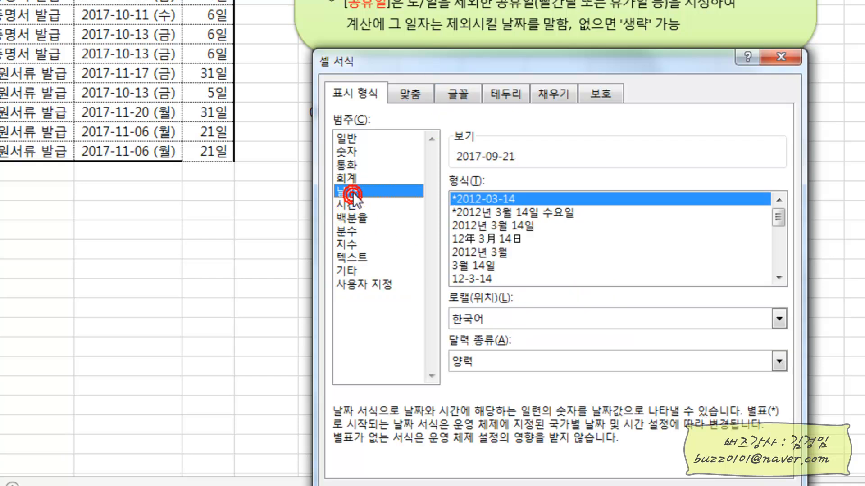
click(475, 267)
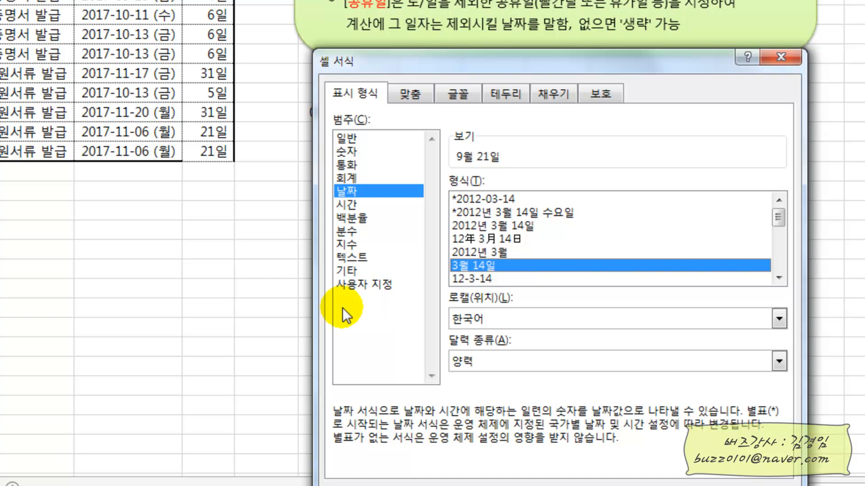
click(370, 284)
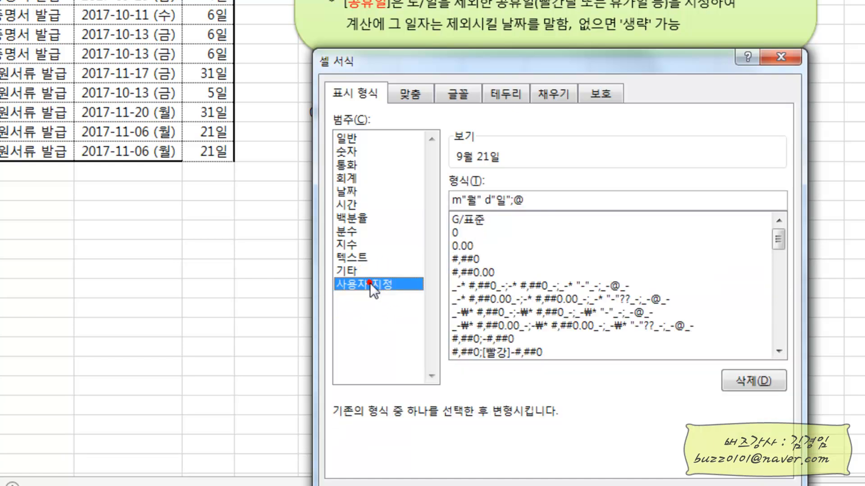
click(546, 202)
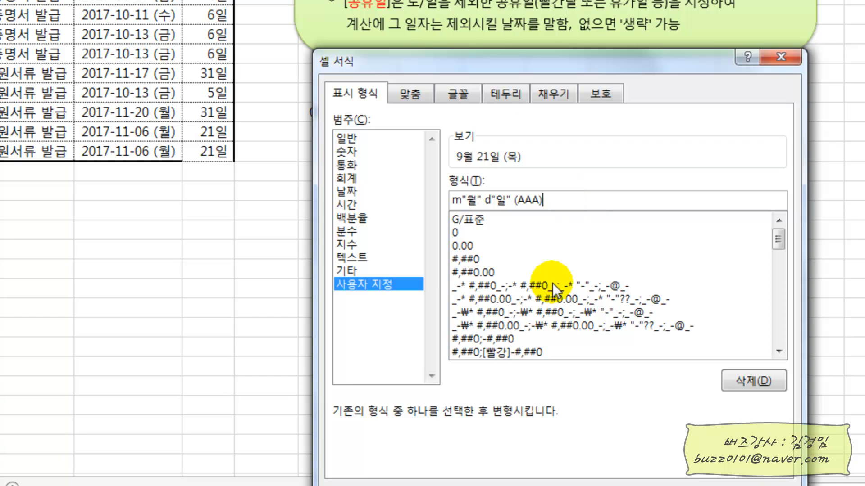
click(678, 480)
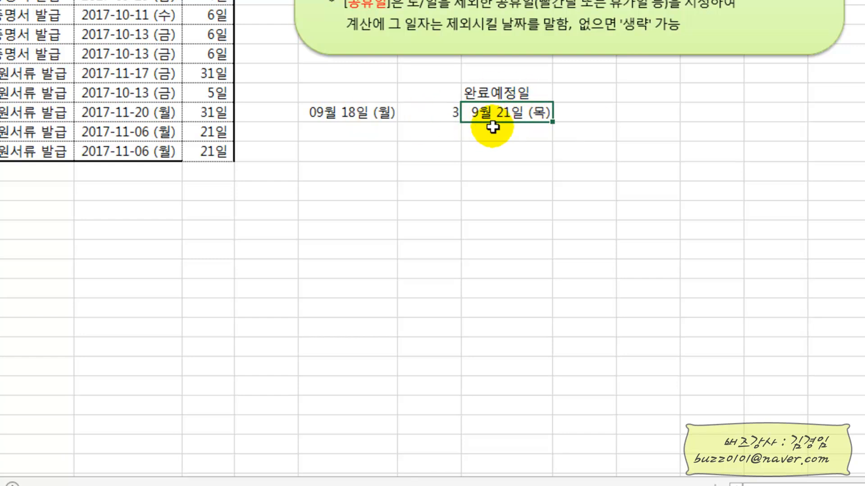
- Enter 9-18 in cell N20 and give it the custom format mm"월" dd"일" (AAA)
click(340, 170)
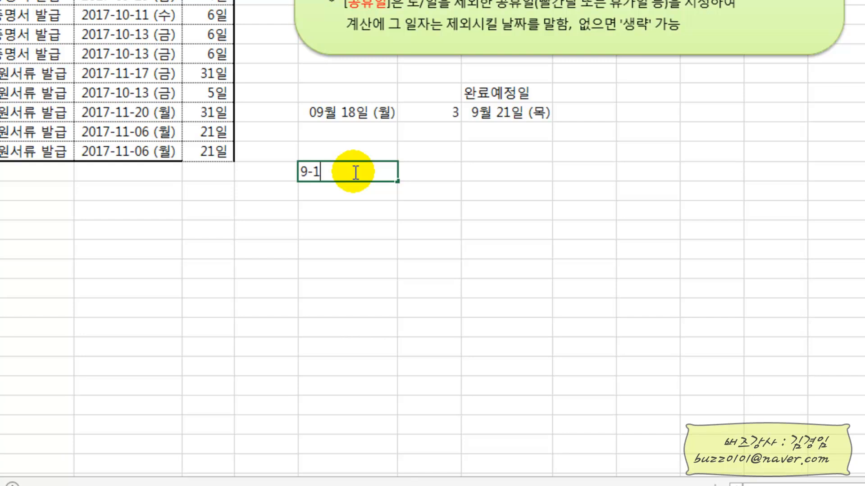
key(Return)
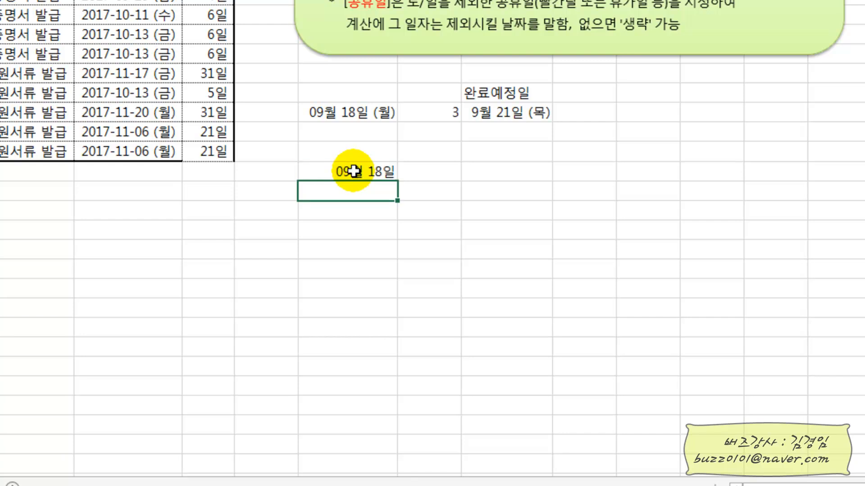
click(354, 170)
right_click(354, 169)
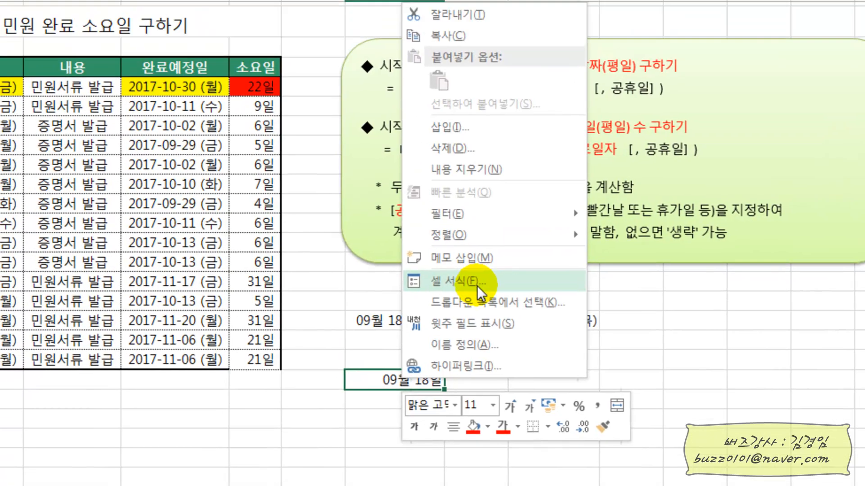
click(418, 73)
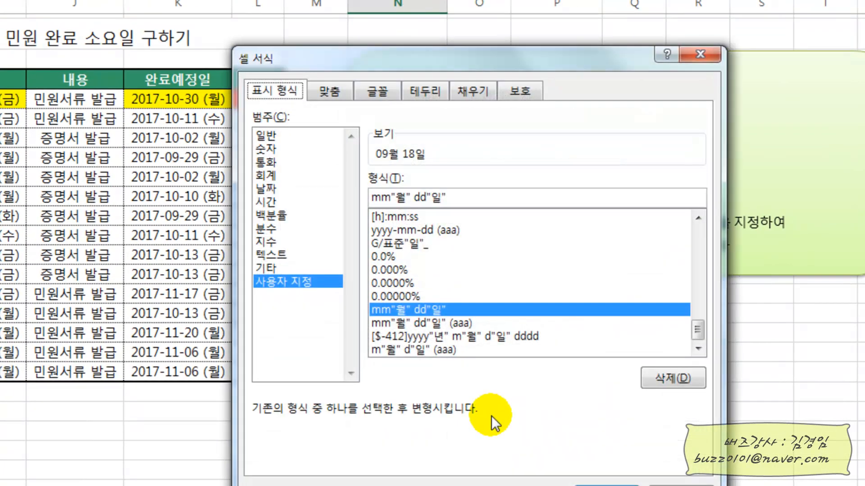
click(473, 201)
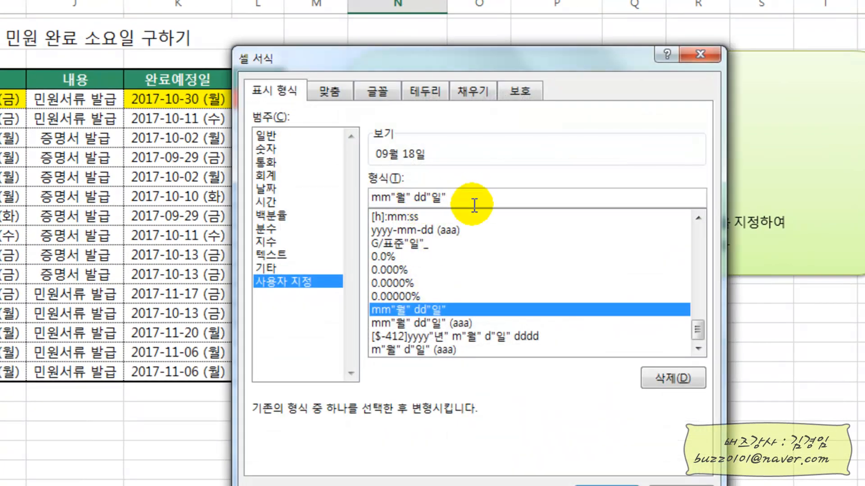
text((AAA))
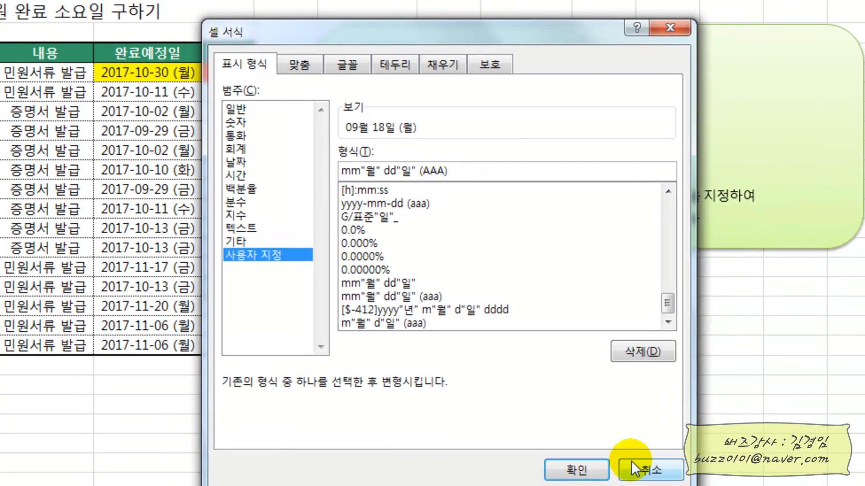
click(577, 470)
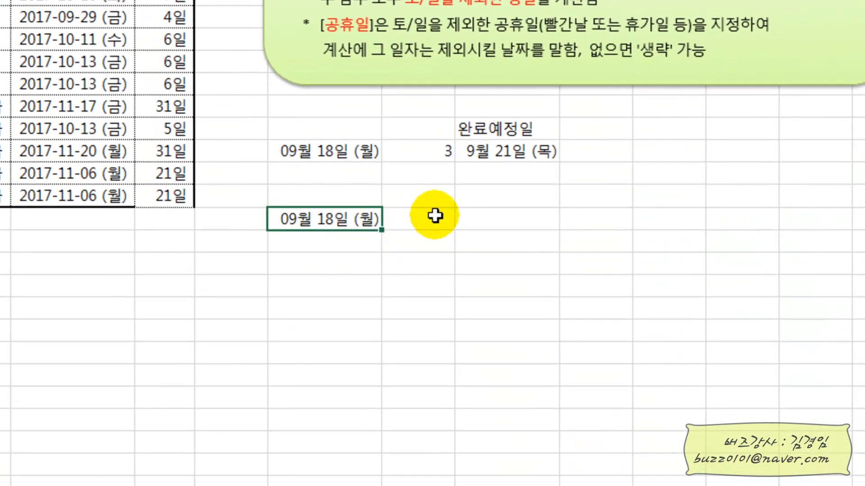
- Widen column O and enter 9-21 as the sample completion date in cell O20
click(435, 215)
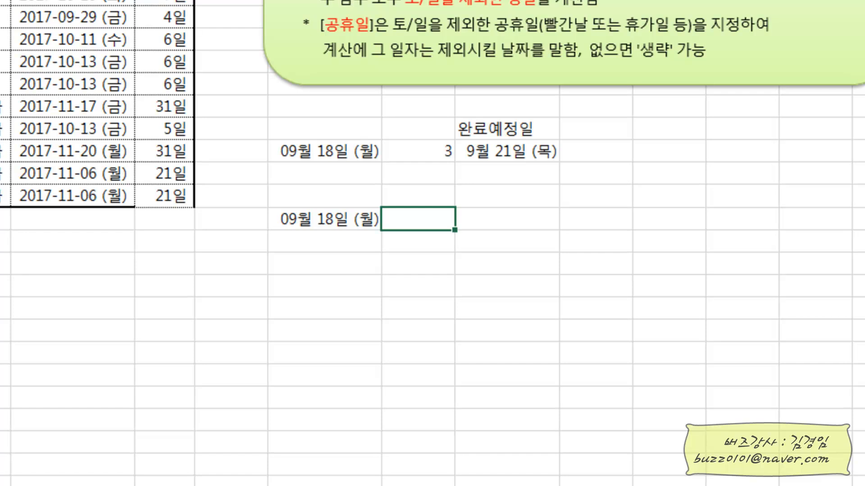
drag(455, 0, 511, 0)
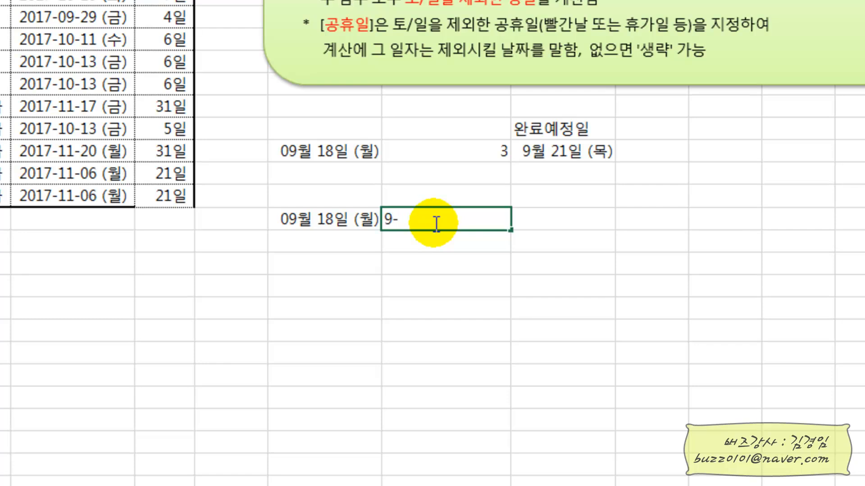
key(Return)
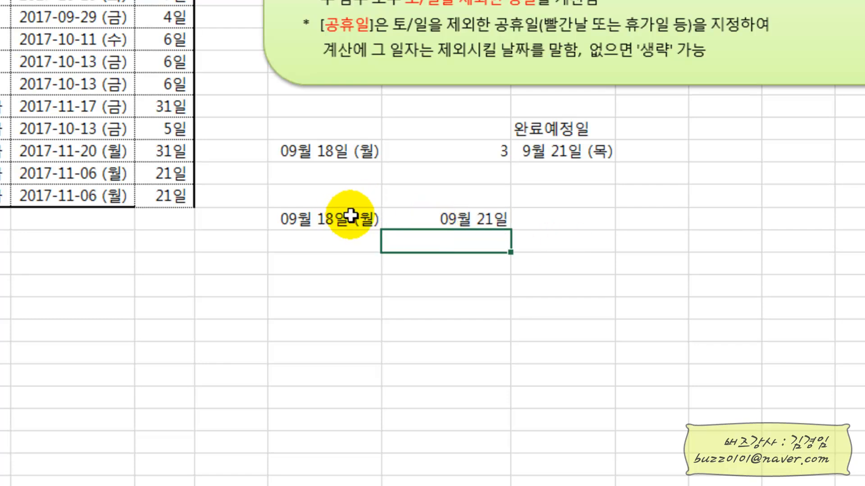
- Format the date in cell O20 with the custom format mm"월" dd"일" (AAA)
right_click(467, 220)
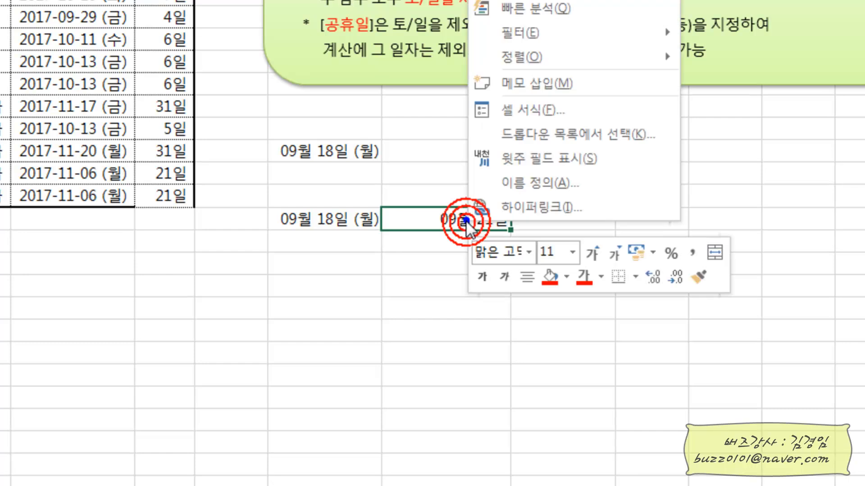
click(554, 115)
click(501, 151)
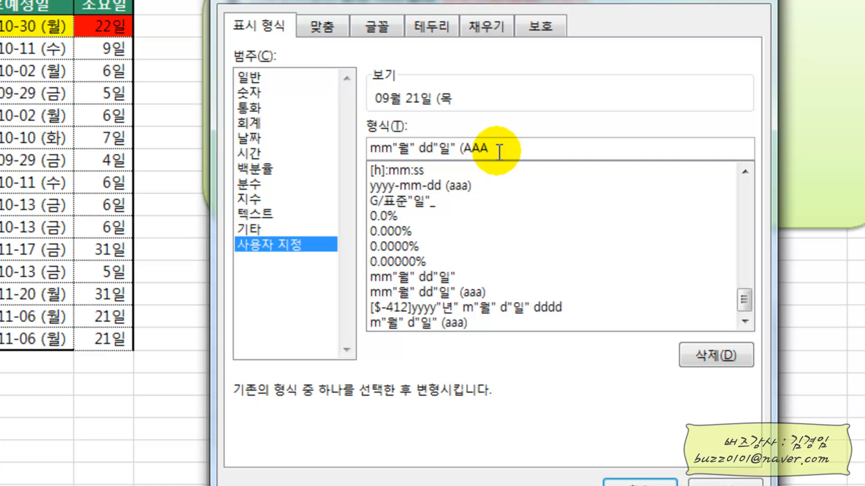
text((AAA))
key(Return)
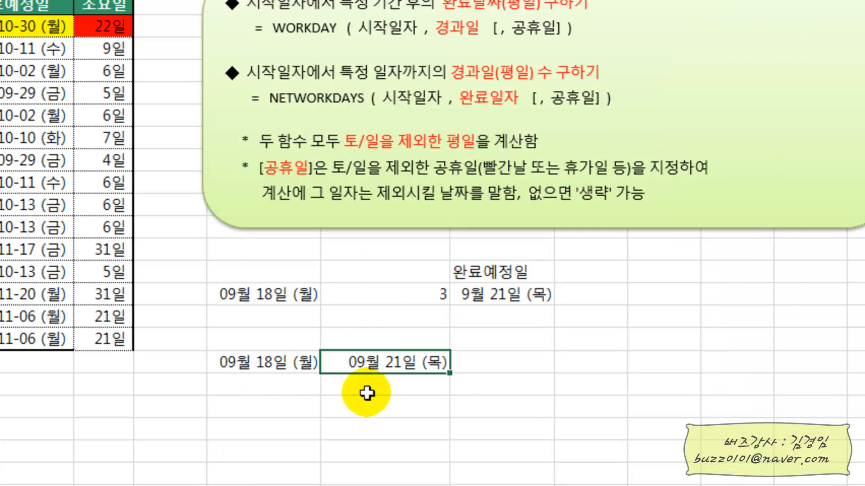
- Enter the header 소요일수 in cell P19, above the empty result cell of the second sample
click(261, 365)
click(399, 360)
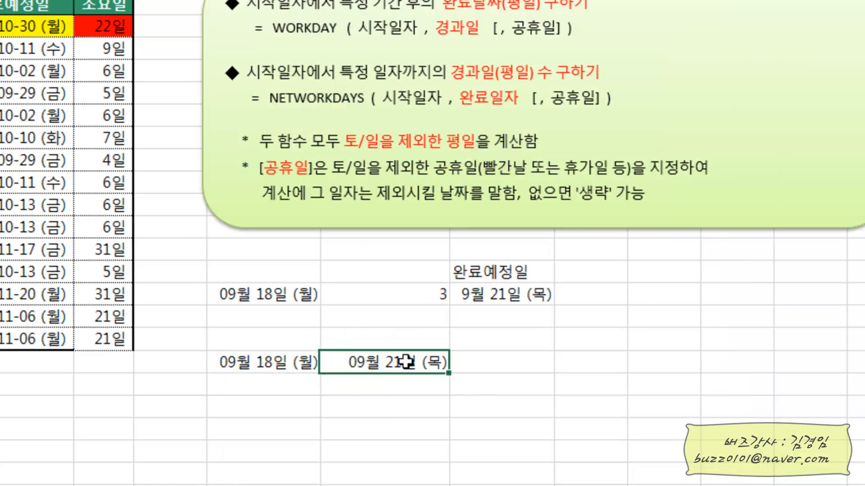
click(517, 362)
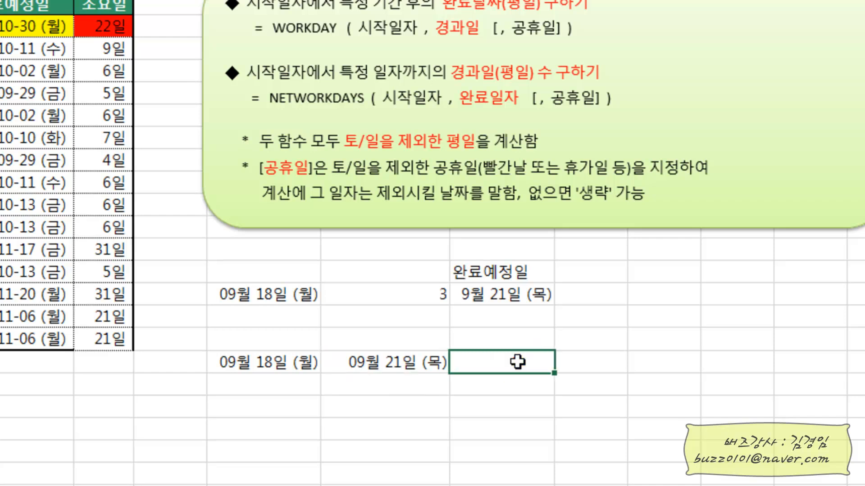
click(472, 335)
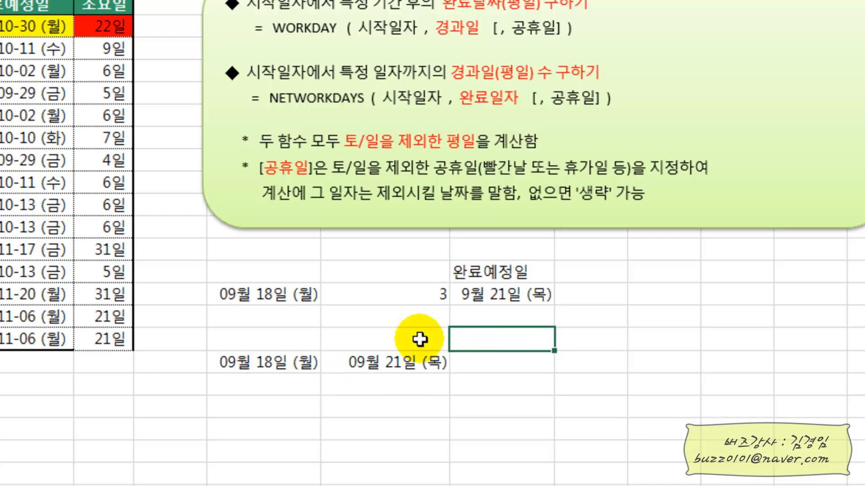
text(RUD)
key(BackSpace)
key(BackSpace)
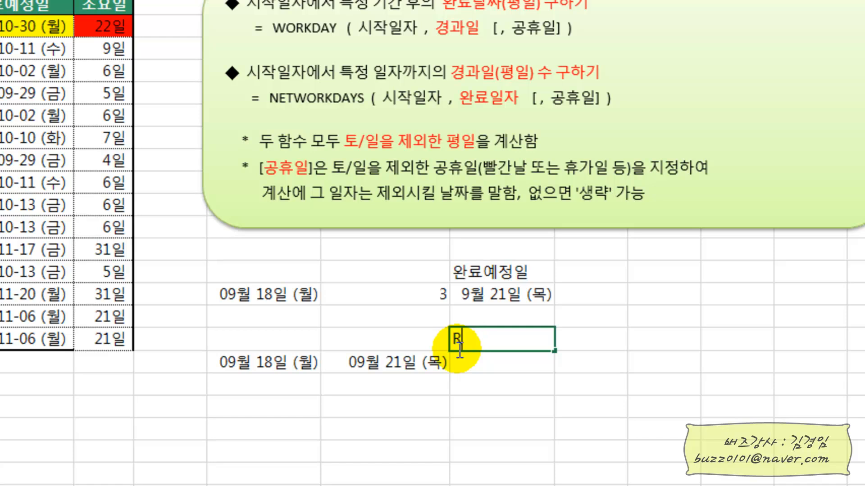
text(소요일수)
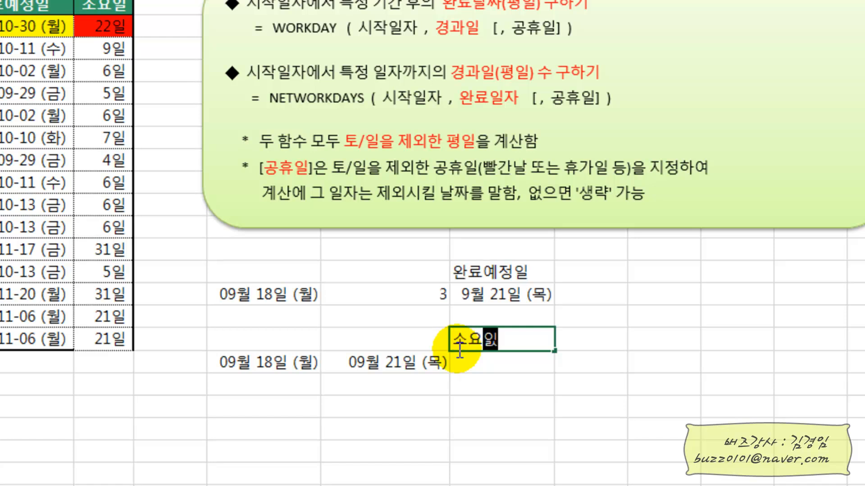
key(Return)
- Label the second sample NETWORKDAYS함수 in cell O19 and widen column O to fit the text
click(410, 333)
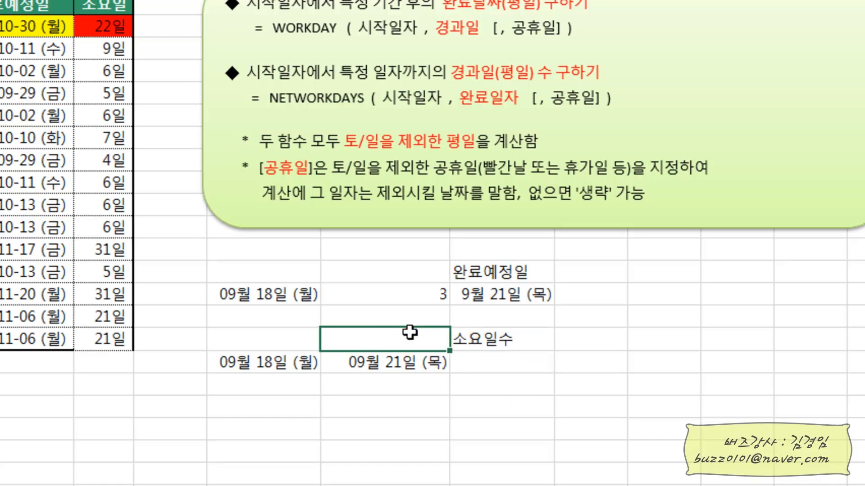
text(ㅈ)
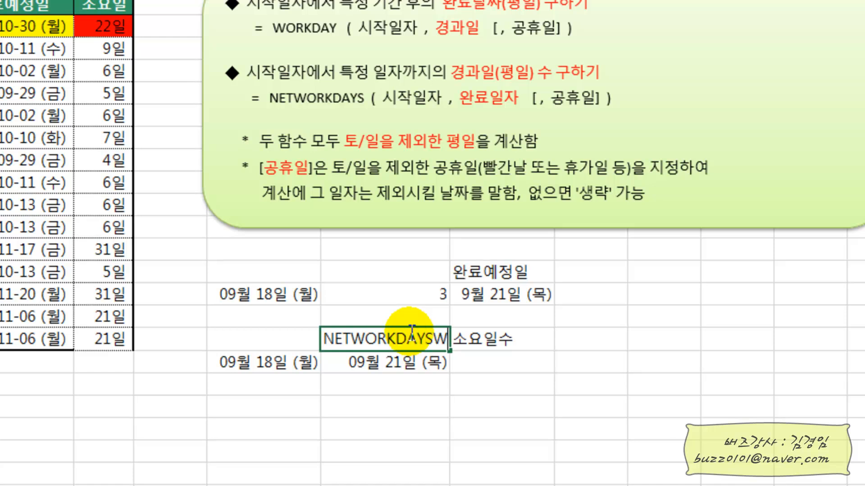
text(함)
key(Return)
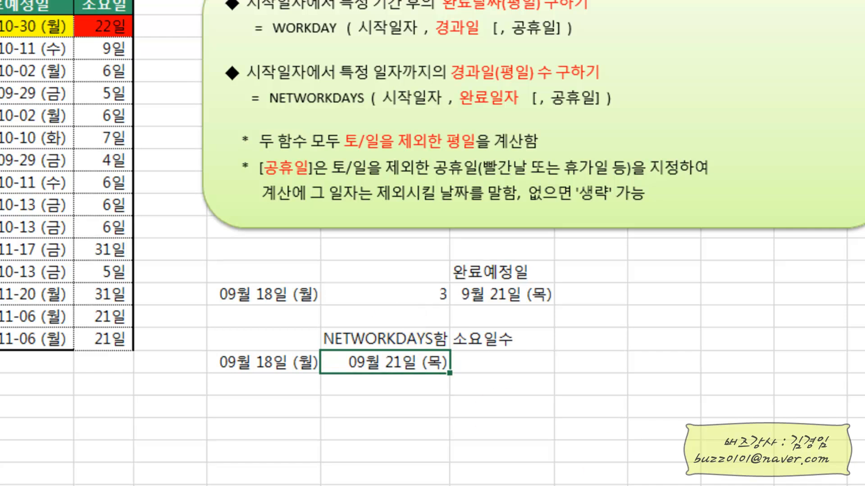
drag(450, 0, 482, 0)
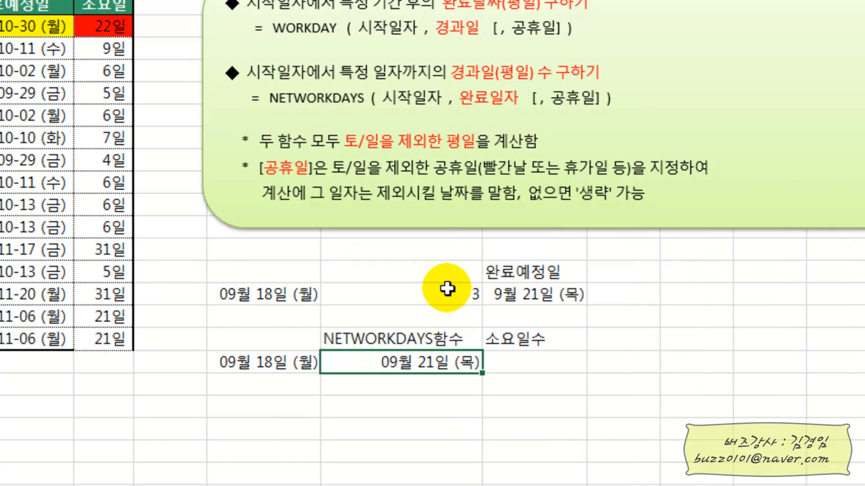
- Label the first sample WORKDAY함수 in cell O16, beside the 완료예정일 header
click(440, 276)
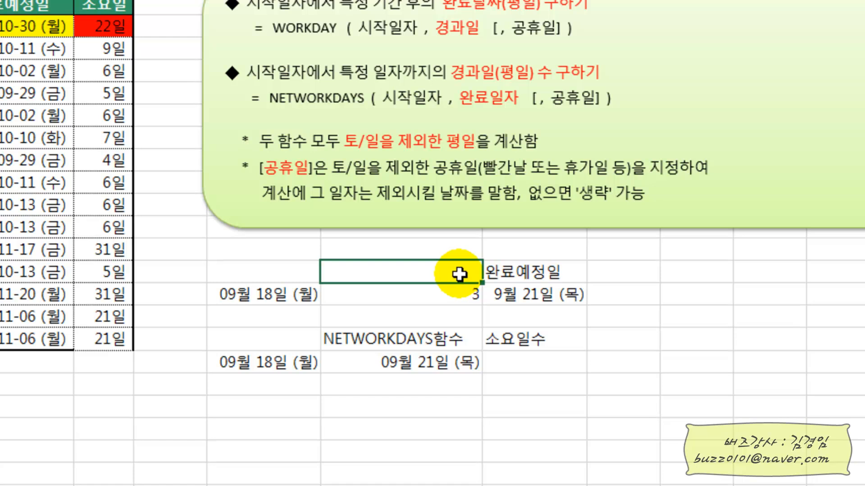
text(재)
key(BackSpace)
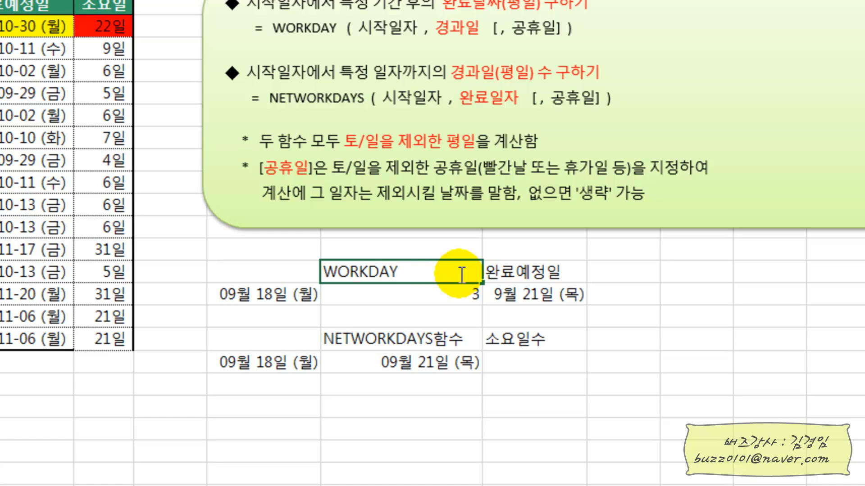
text(WORKDAY함수)
key(Return)
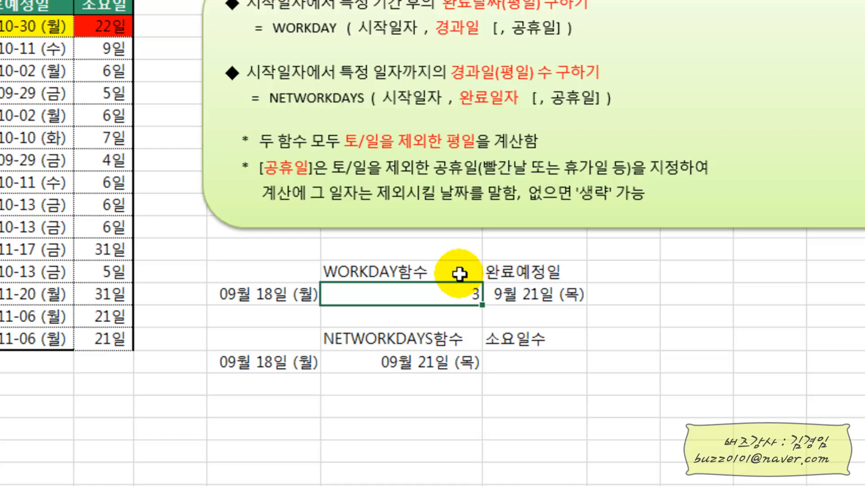
- Start a NETWORKDAYS formula in cell P20 with N20 as the start date and O20 as the end date
click(519, 362)
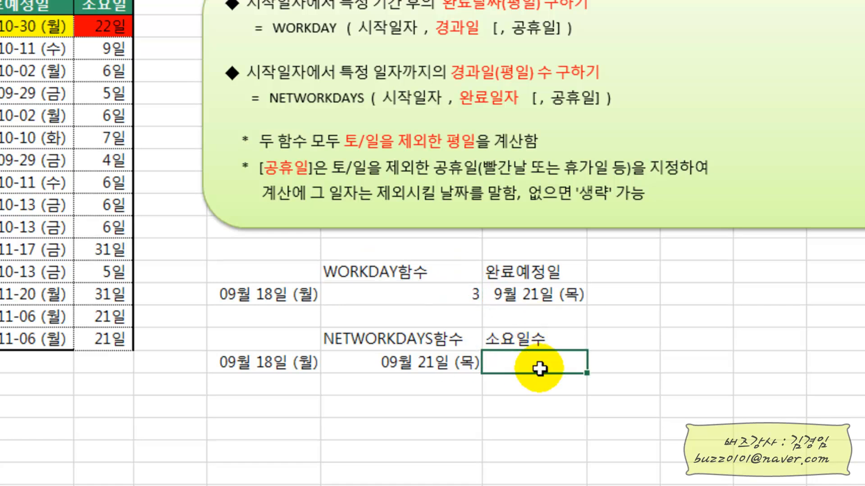
text(=ㅜ)
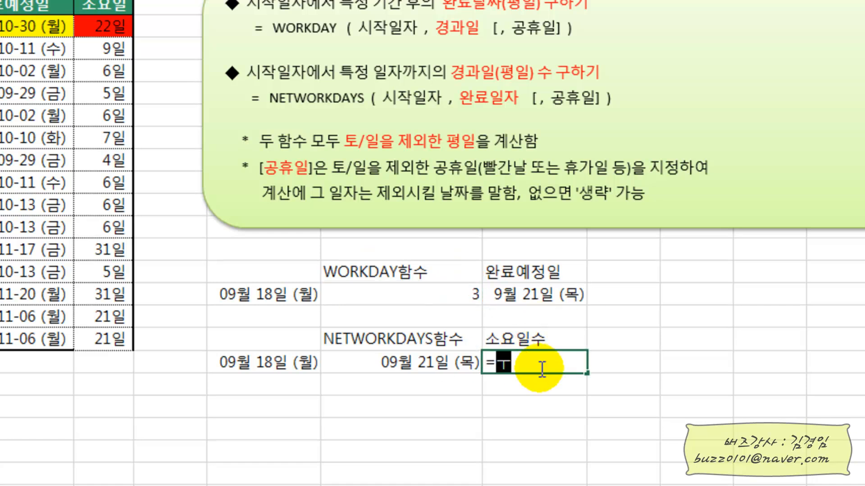
key(BackSpace)
text(NE)
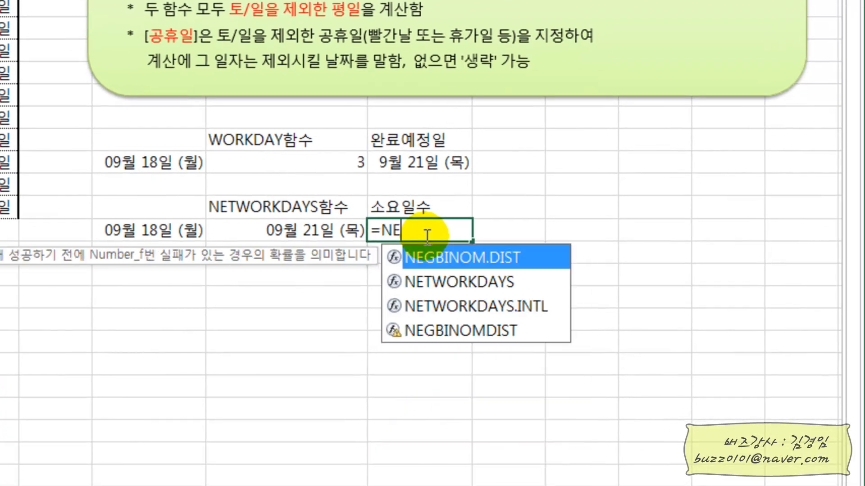
text(T)
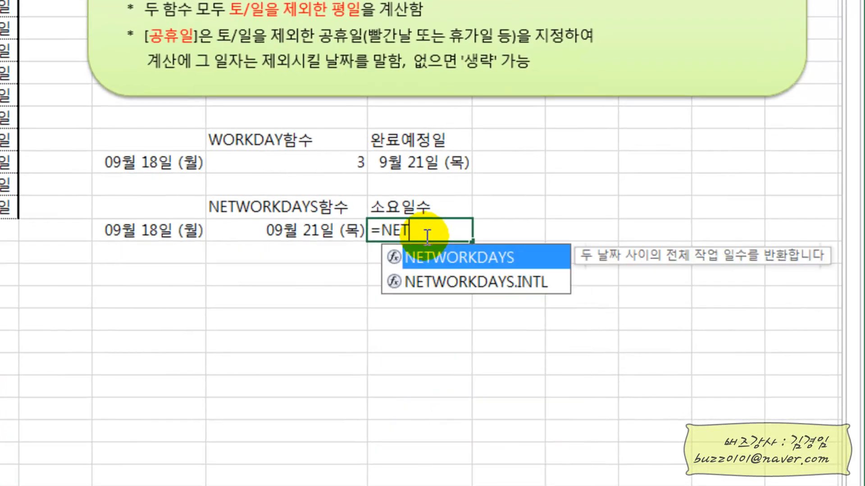
double_click(468, 255)
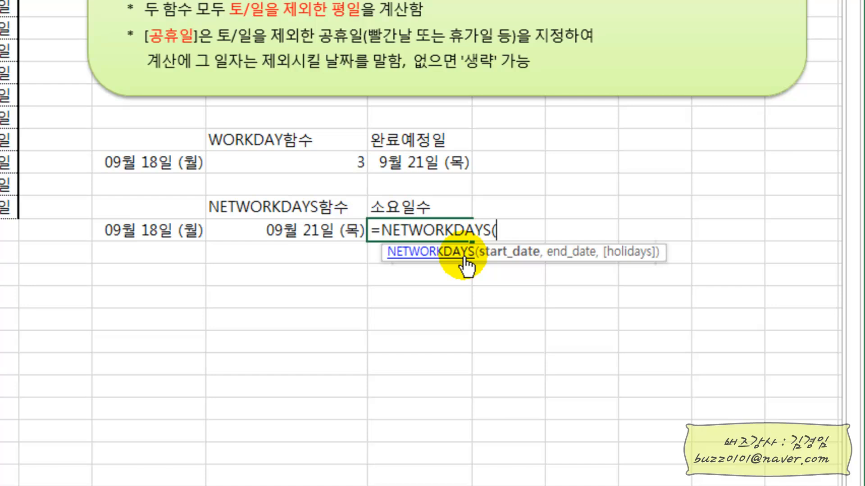
key(ctrl+a)
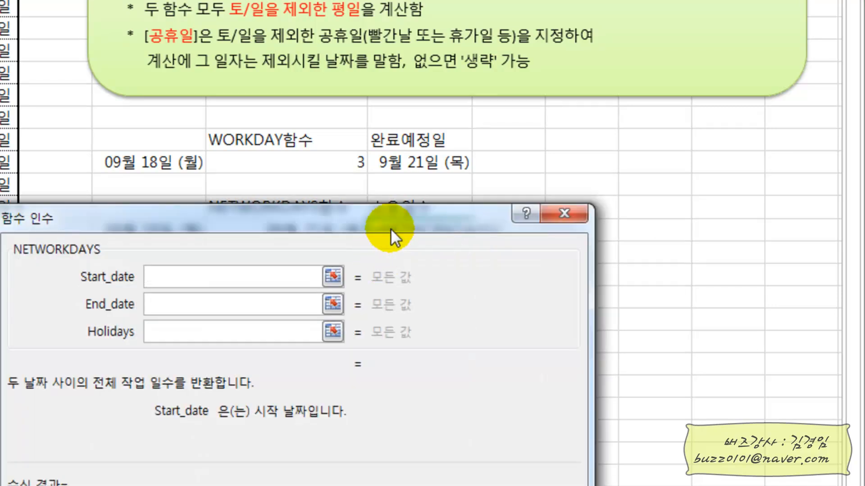
drag(390, 228, 459, 276)
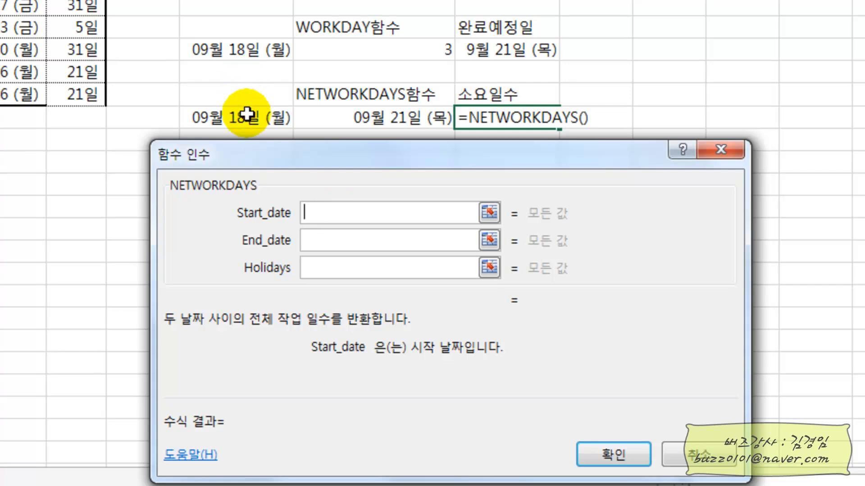
click(237, 128)
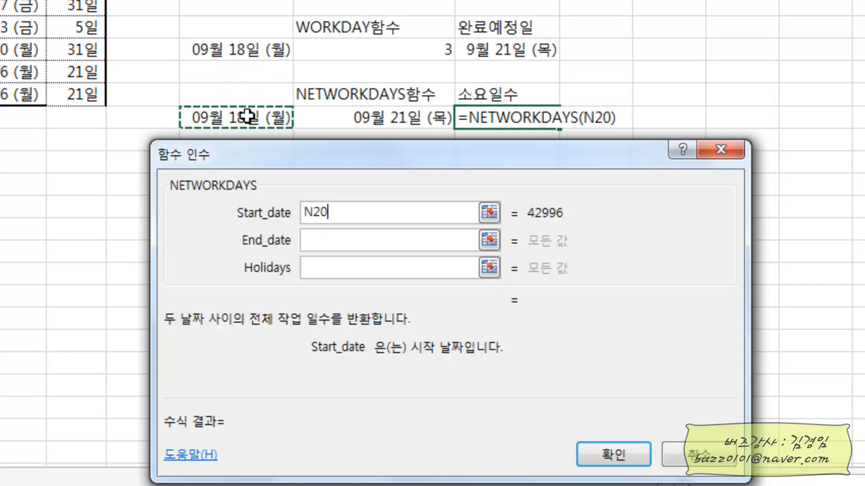
click(342, 243)
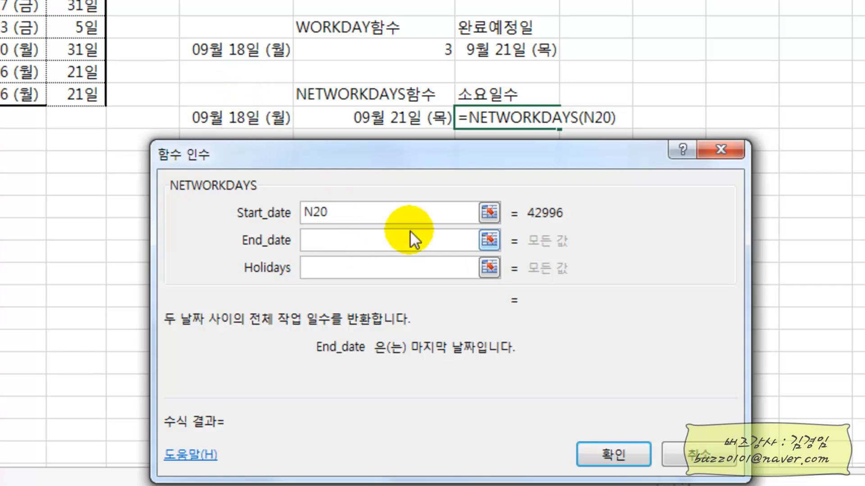
click(386, 116)
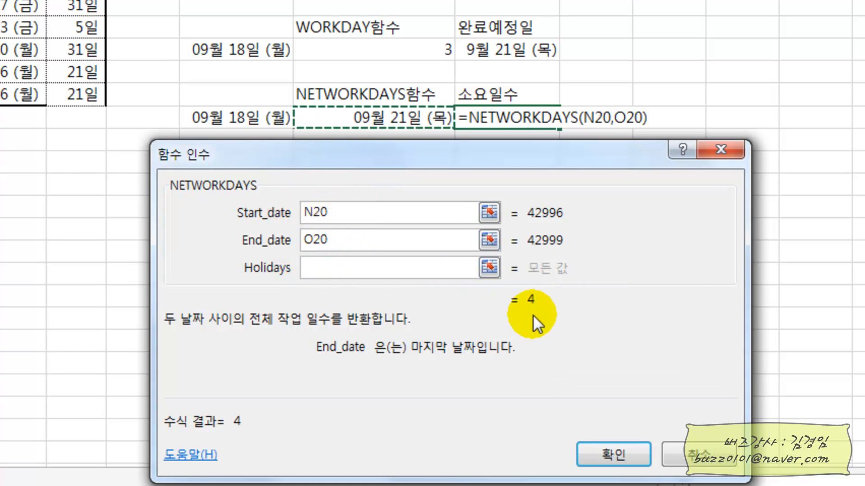
- Set the Holidays argument to the defined name 지정휴일 and complete the NETWORKDAYS formula
click(328, 270)
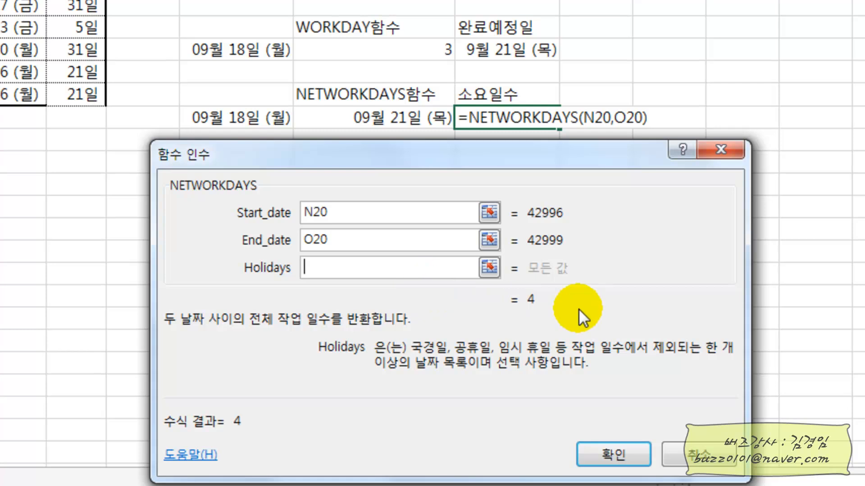
key(F3)
drag(377, 172, 745, 191)
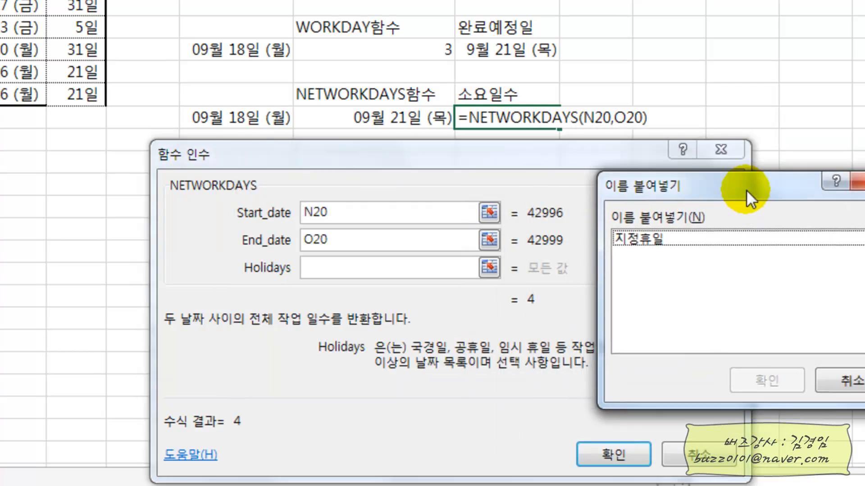
double_click(650, 239)
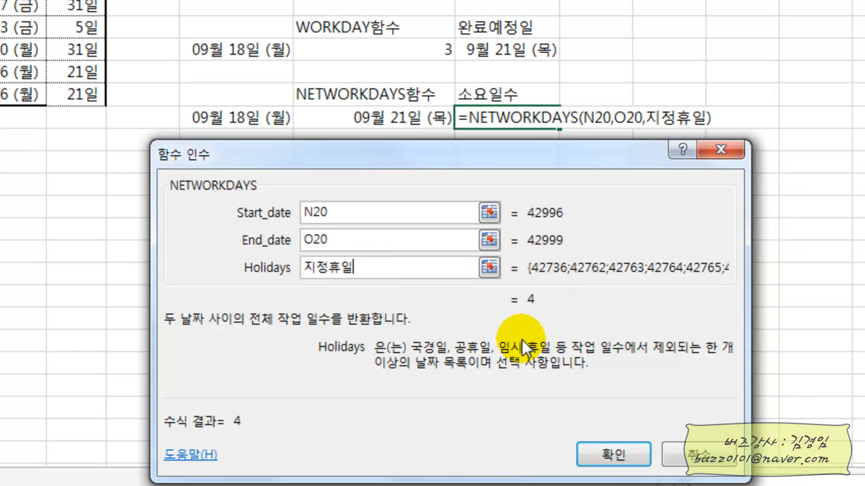
click(615, 454)
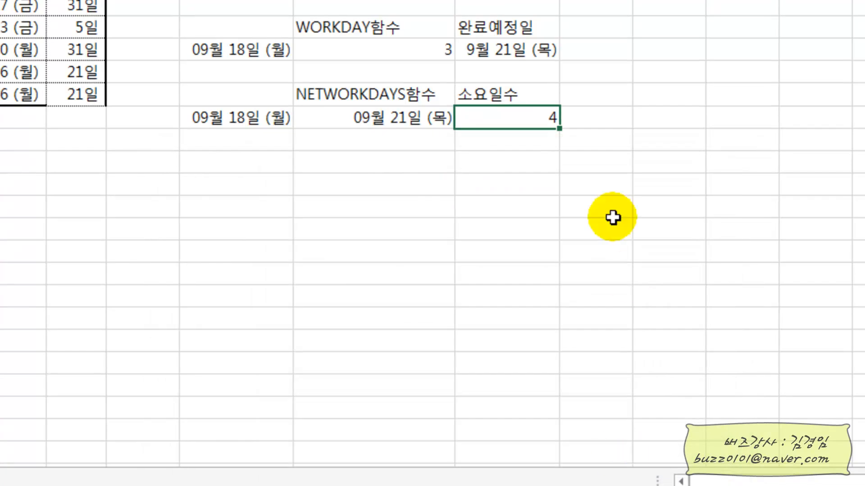
- Compare the start date, day count and completion date cells of the WORKDAY and NETWORKDAYS samples
click(525, 122)
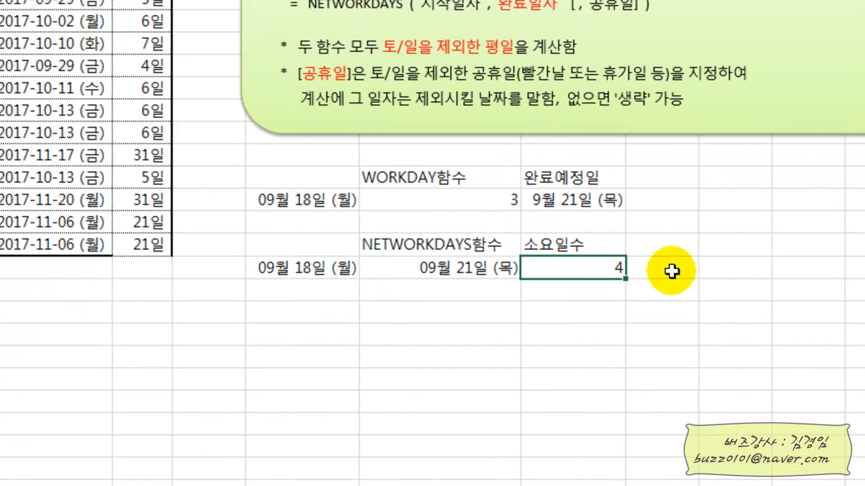
click(324, 198)
click(441, 197)
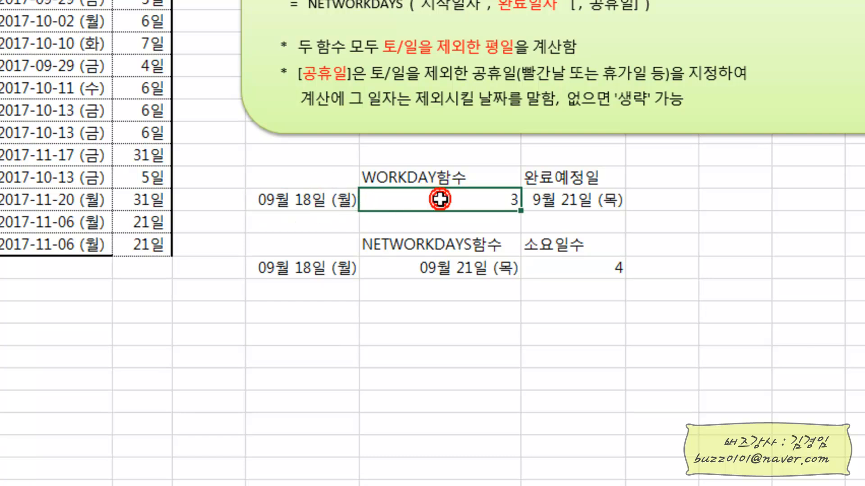
click(561, 202)
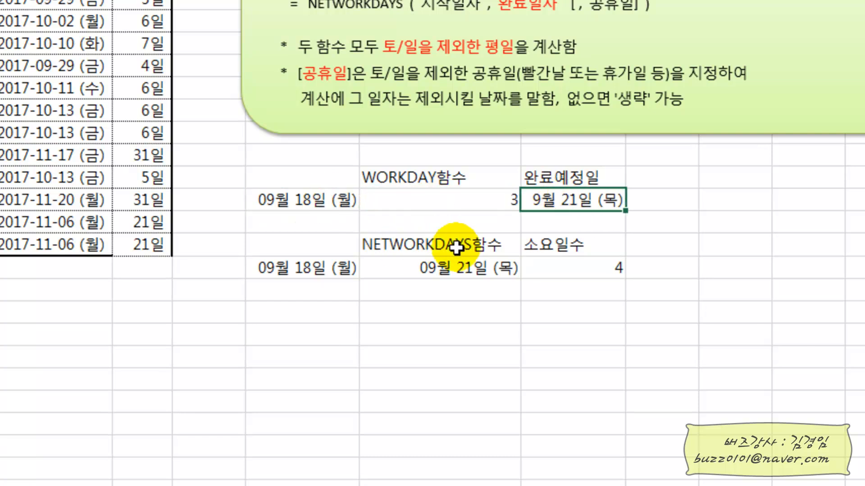
click(319, 266)
click(454, 265)
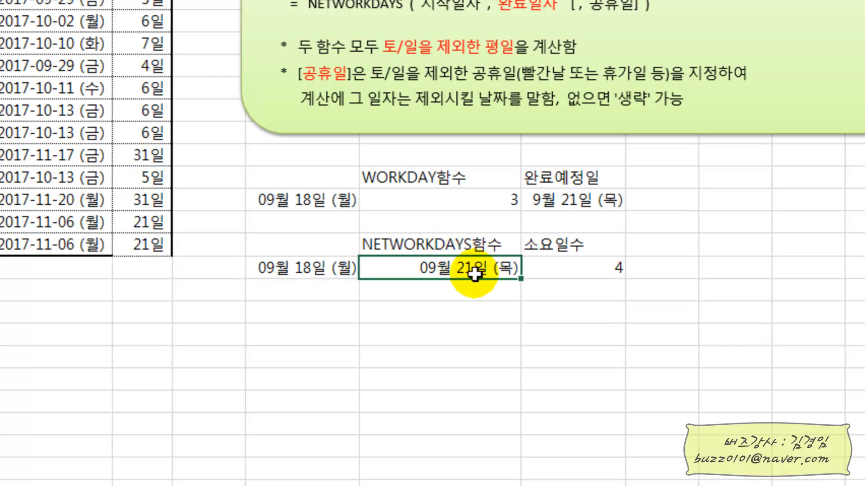
click(581, 269)
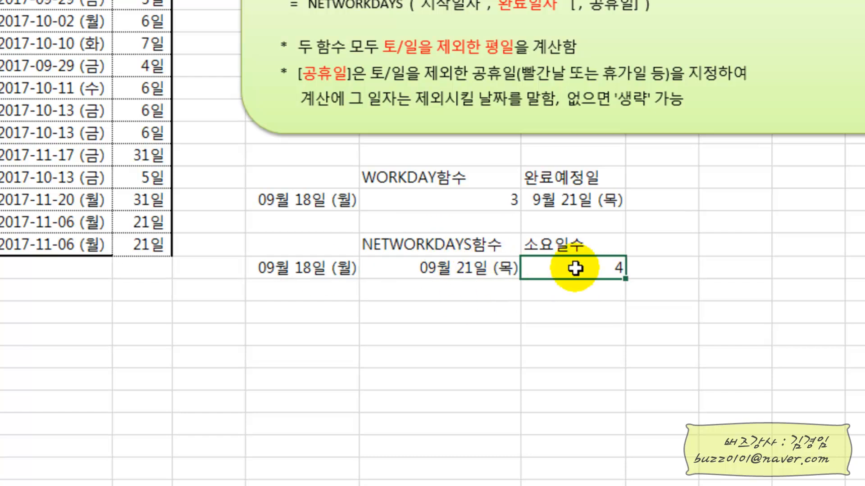